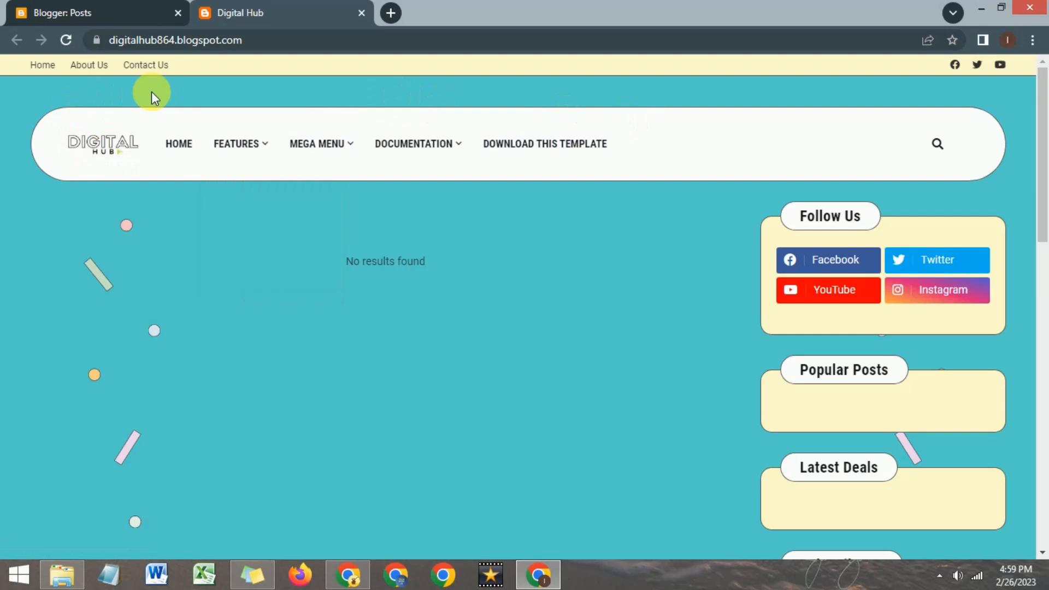
Step: Look over the published Digital Hub blog's header menu and sidebar sections, and select its full web address
{"action": "mouse_move", "coordinate": [464, 147]}
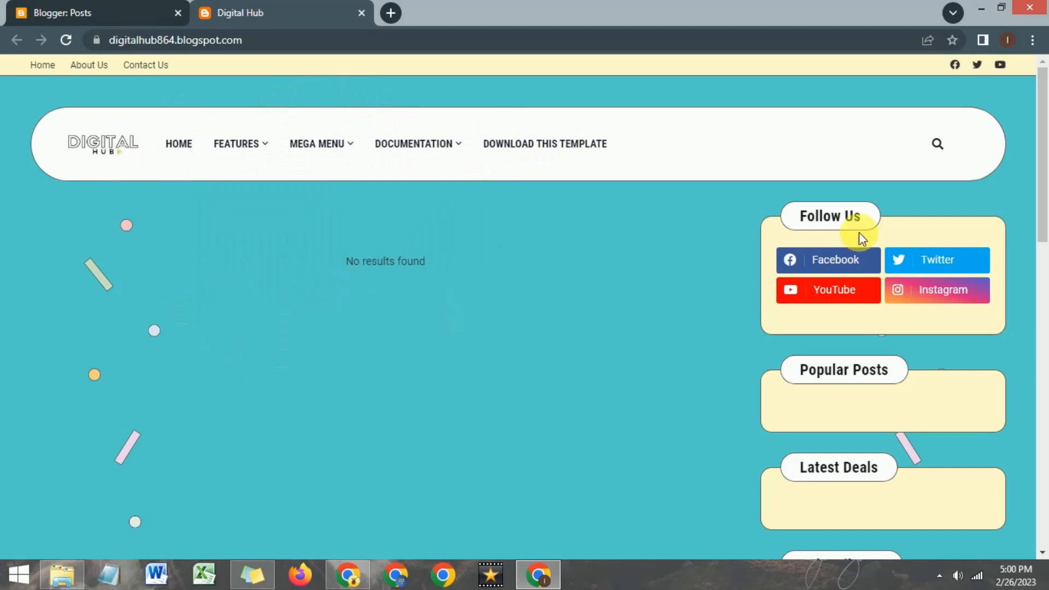
{"action": "scroll", "coordinate": [824, 289], "scroll_direction": "down", "scroll_amount": 4}
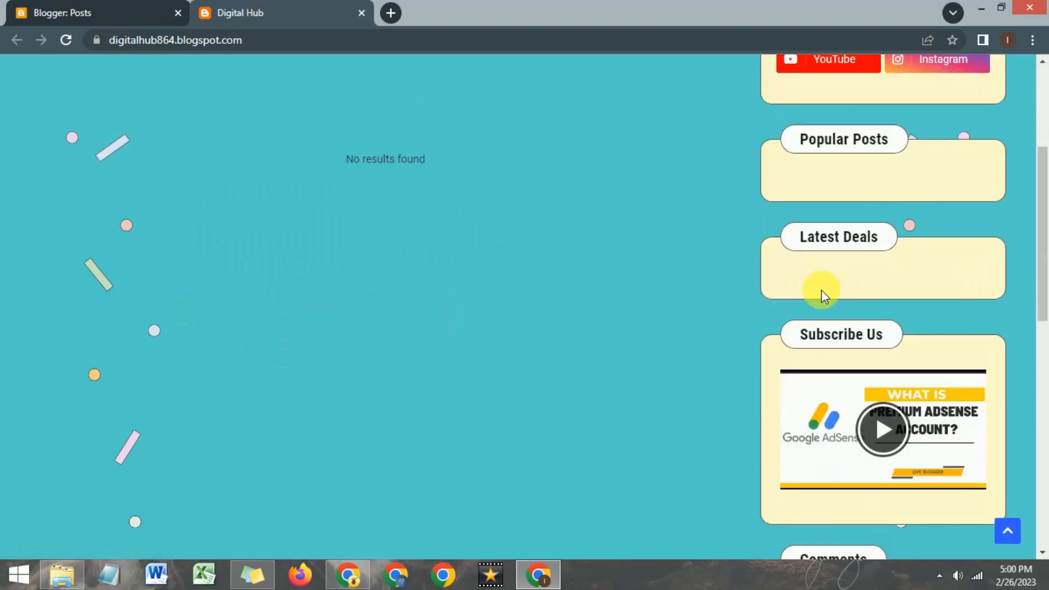
{"action": "scroll", "coordinate": [822, 289], "scroll_direction": "up", "scroll_amount": 4}
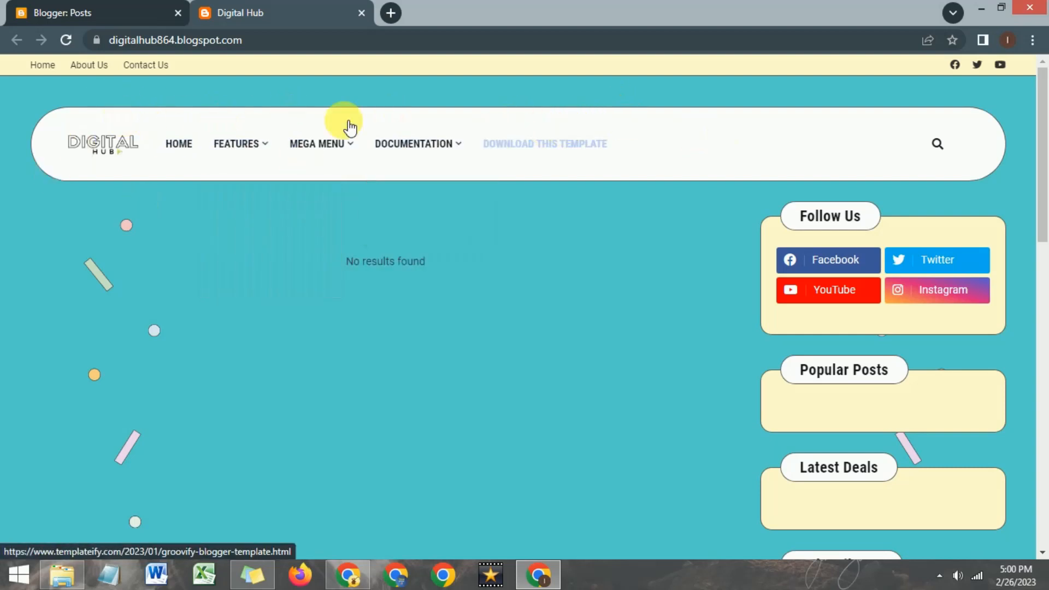
{"action": "left_click", "coordinate": [284, 46]}
{"action": "triple_click", "coordinate": [277, 41]}
{"action": "left_click", "coordinate": [277, 41]}
{"action": "left_click", "coordinate": [276, 41]}
{"action": "left_click", "coordinate": [277, 41]}
{"action": "left_click", "coordinate": [277, 41]}
{"action": "left_click", "coordinate": [276, 40]}
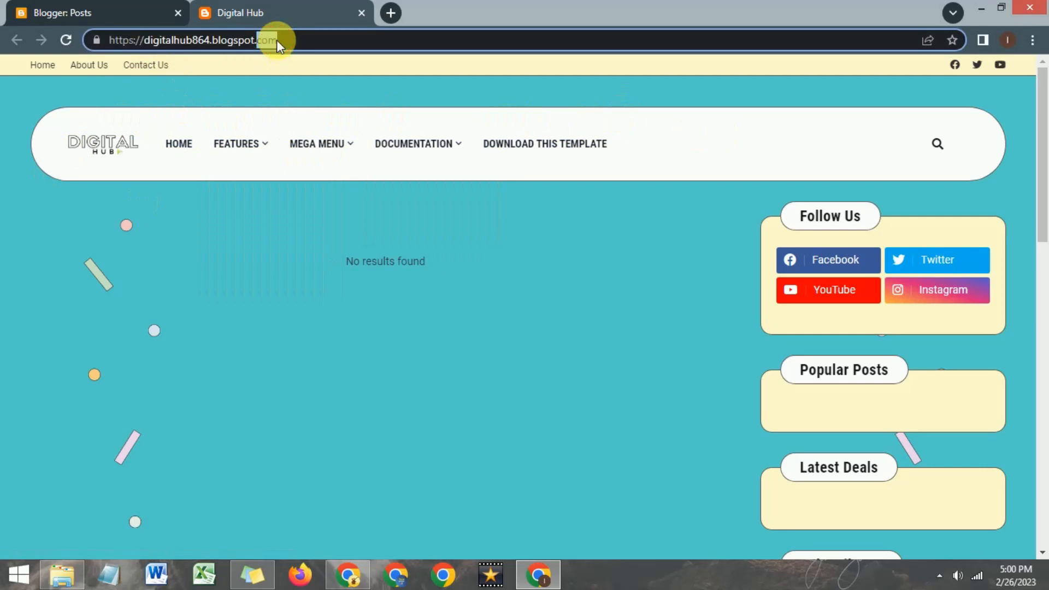
{"action": "triple_click", "coordinate": [277, 41]}
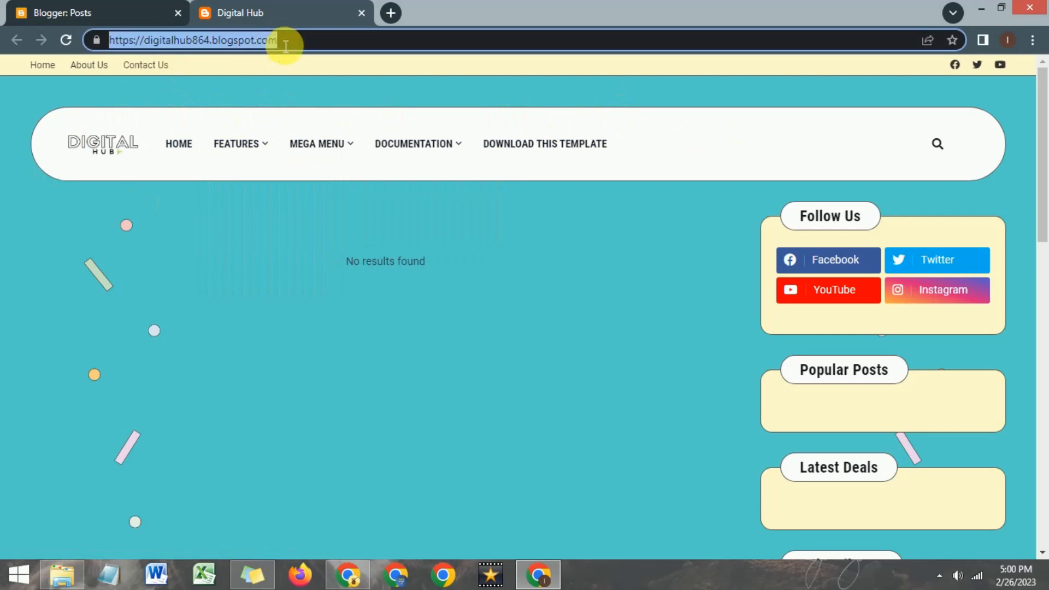
Step: Open the Digital Hub blog's Layout page in Blogger and locate the header menu section
{"action": "left_click", "coordinate": [135, 8]}
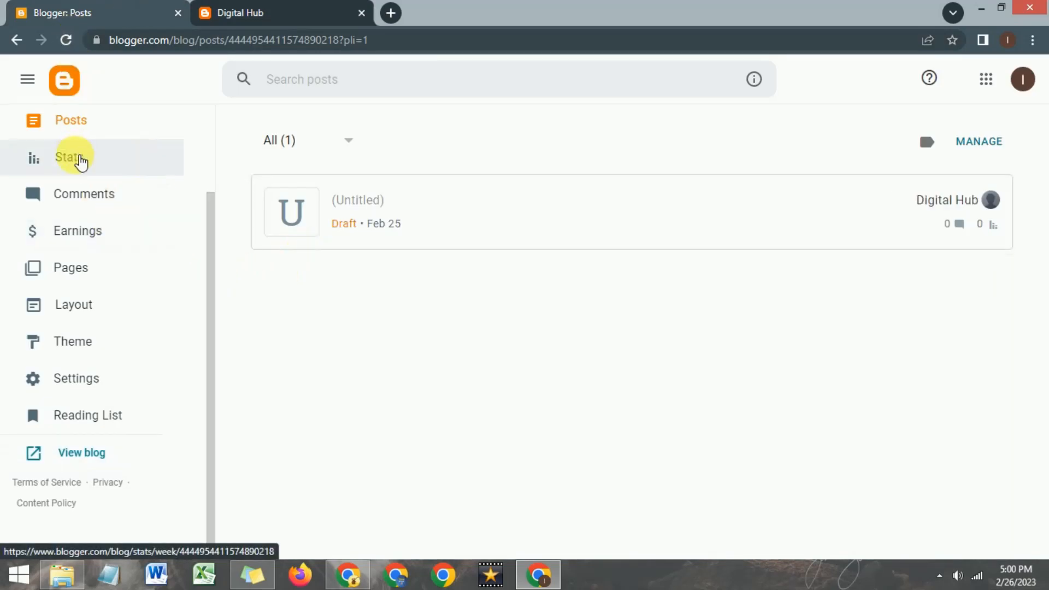
{"action": "left_click", "coordinate": [77, 314]}
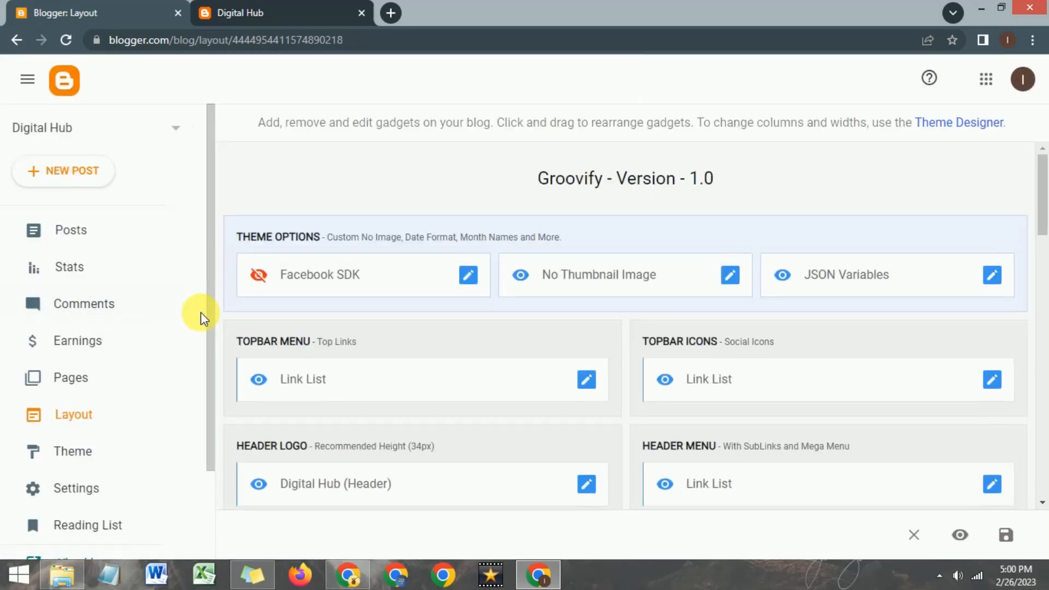
{"action": "scroll", "coordinate": [530, 238], "scroll_direction": "down", "scroll_amount": 3}
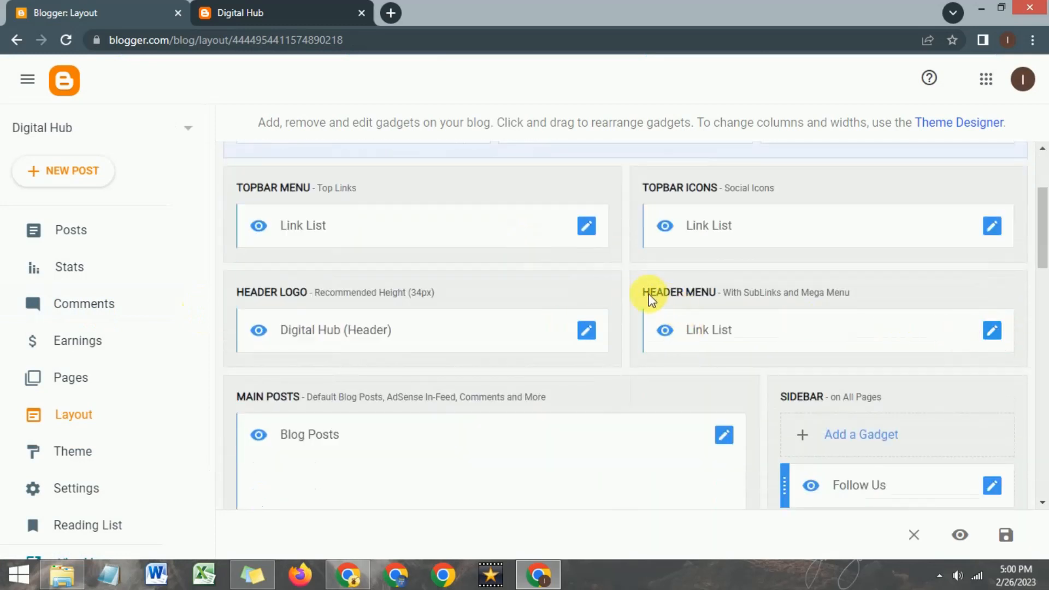
Step: Examine the published blog from header to footer, including its navigation menu entries and their submenus
{"action": "left_click", "coordinate": [257, 12]}
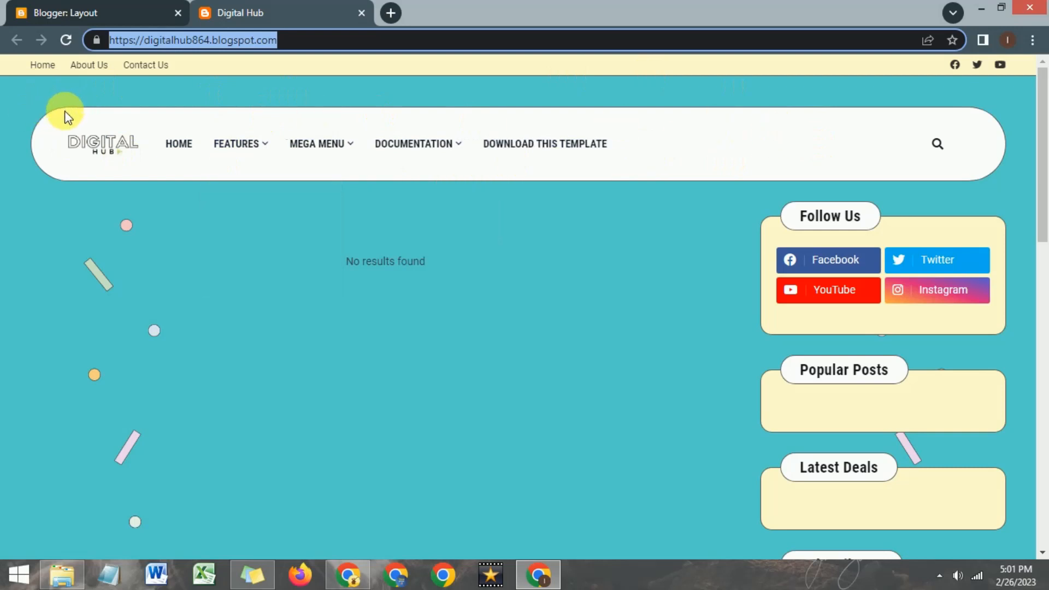
{"action": "scroll", "coordinate": [508, 230], "scroll_direction": "down", "scroll_amount": 10}
{"action": "scroll", "coordinate": [480, 244], "scroll_direction": "down", "scroll_amount": 5}
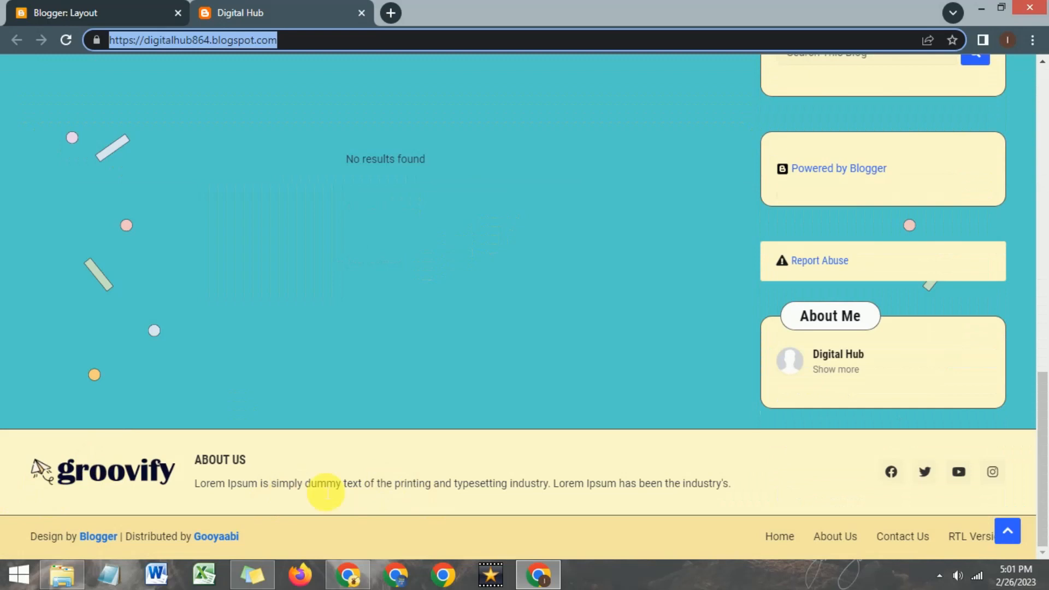
{"action": "scroll", "coordinate": [473, 306], "scroll_direction": "up", "scroll_amount": 15}
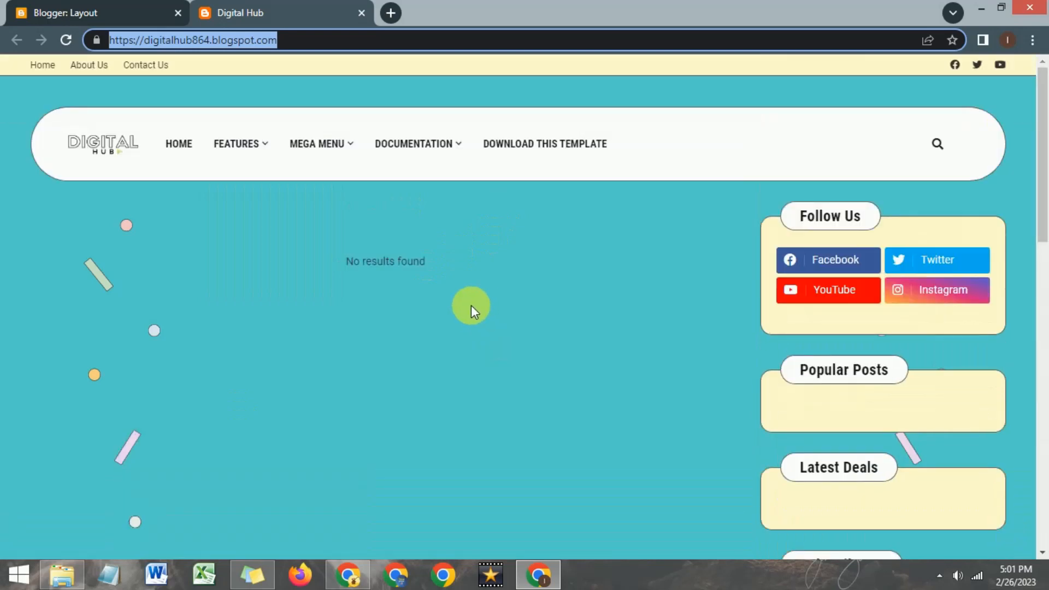
{"action": "mouse_move", "coordinate": [449, 121]}
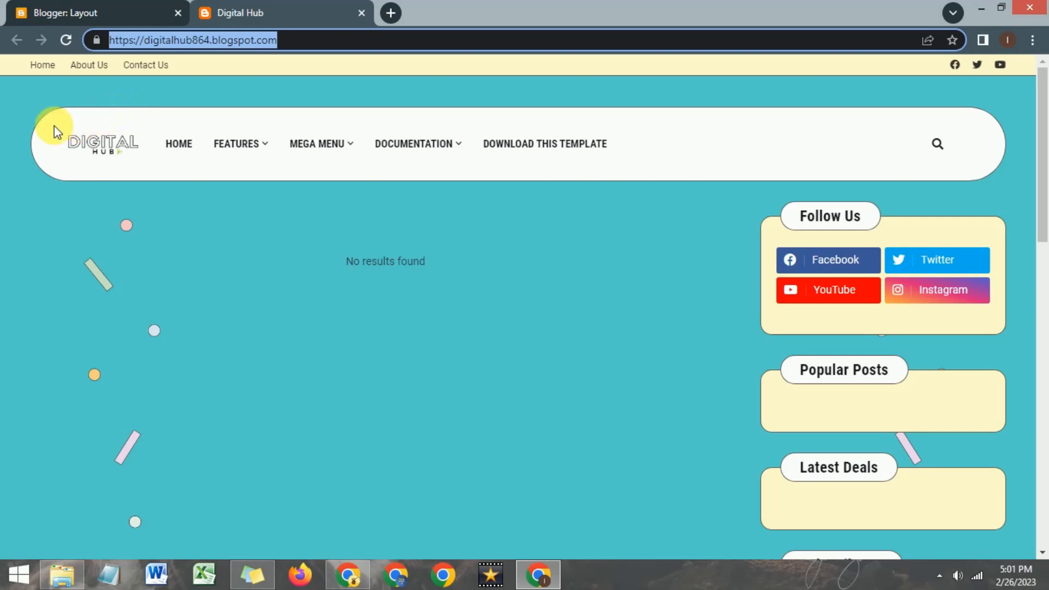
{"action": "scroll", "coordinate": [526, 176], "scroll_direction": "down", "scroll_amount": 2}
{"action": "scroll", "coordinate": [525, 176], "scroll_direction": "down", "scroll_amount": 7}
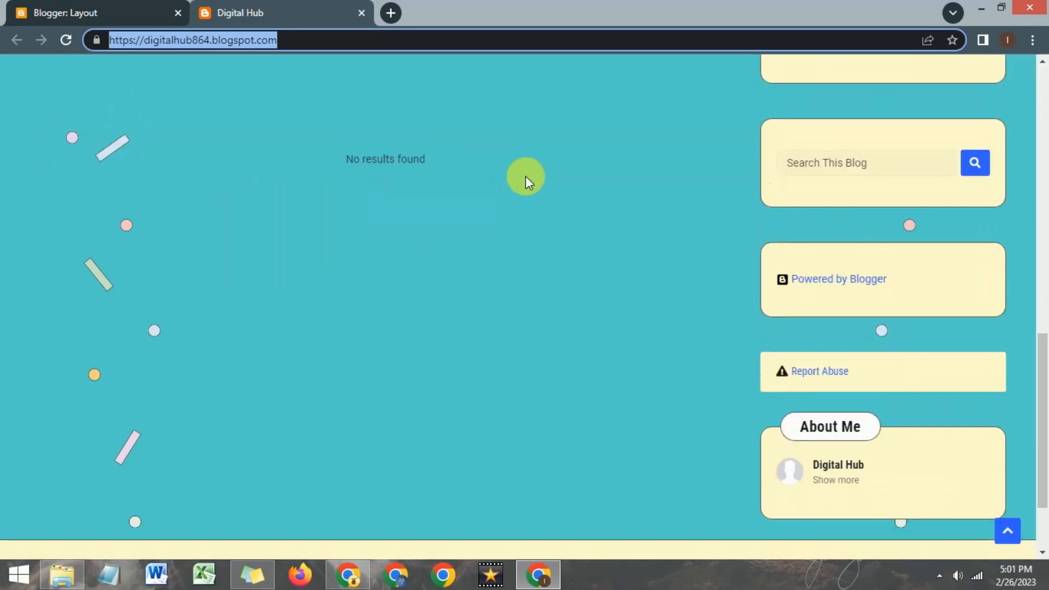
{"action": "scroll", "coordinate": [525, 176], "scroll_direction": "up", "scroll_amount": 10}
{"action": "mouse_move", "coordinate": [280, 152]}
{"action": "left_click", "coordinate": [122, 11]}
{"action": "left_click", "coordinate": [273, 12]}
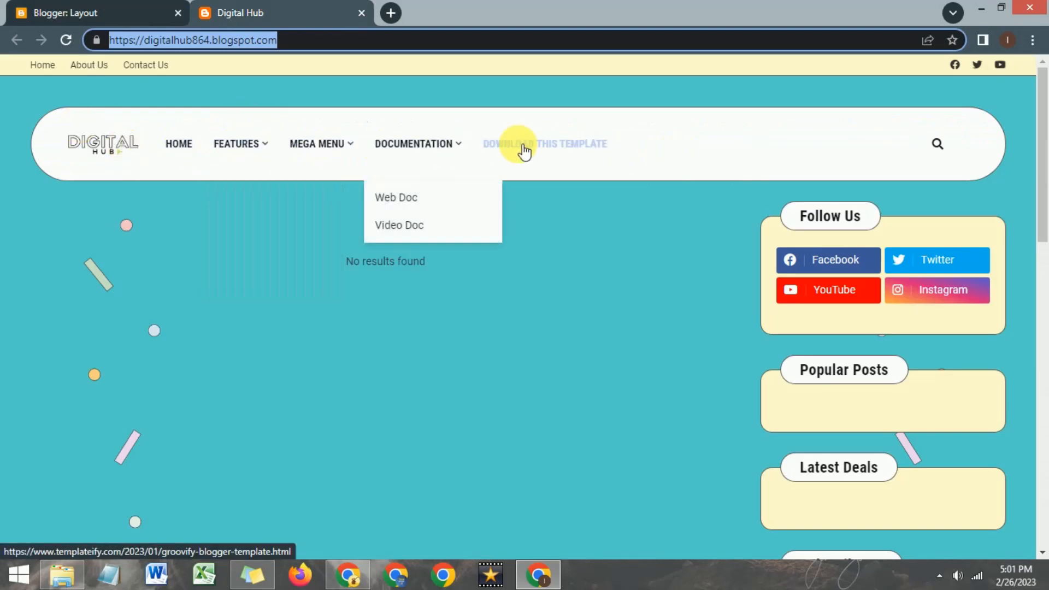
Step: Open the Header Menu link list in the blog layout for editing and go through its items
{"action": "left_click", "coordinate": [76, 11]}
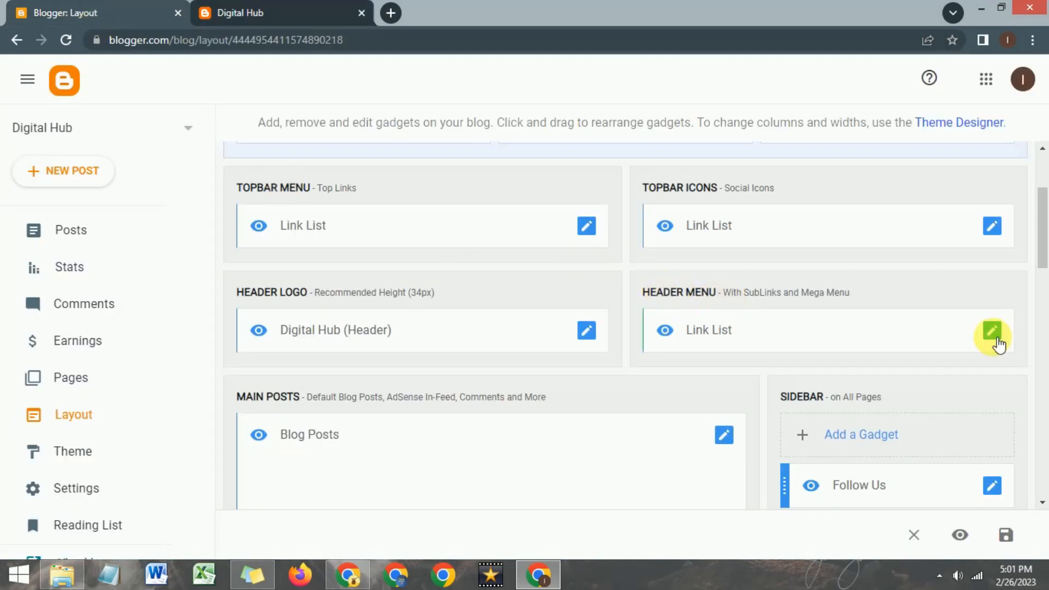
{"action": "left_click", "coordinate": [992, 331]}
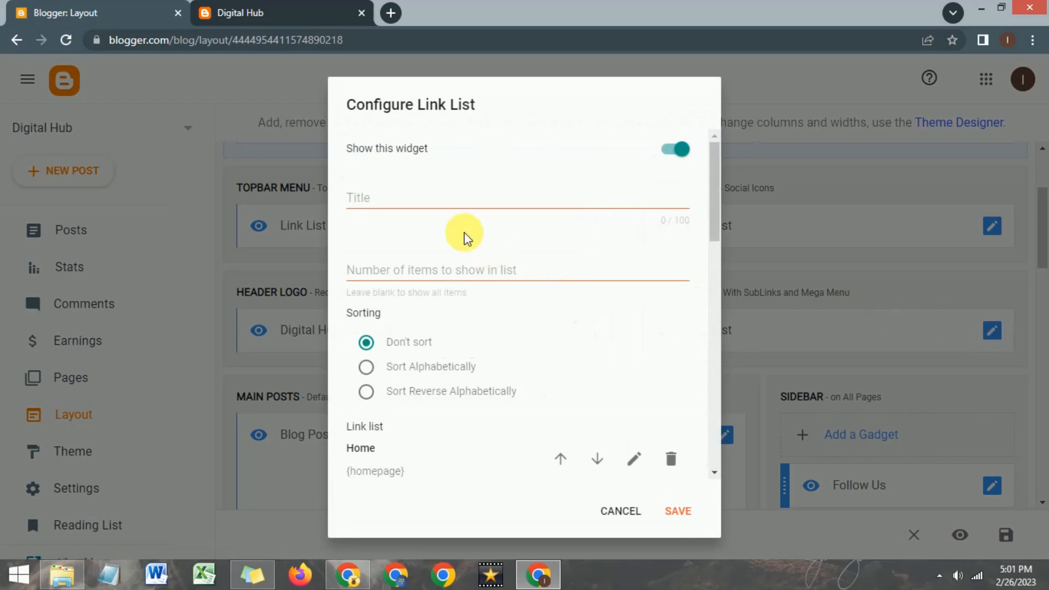
{"action": "scroll", "coordinate": [465, 238], "scroll_direction": "down", "scroll_amount": 3}
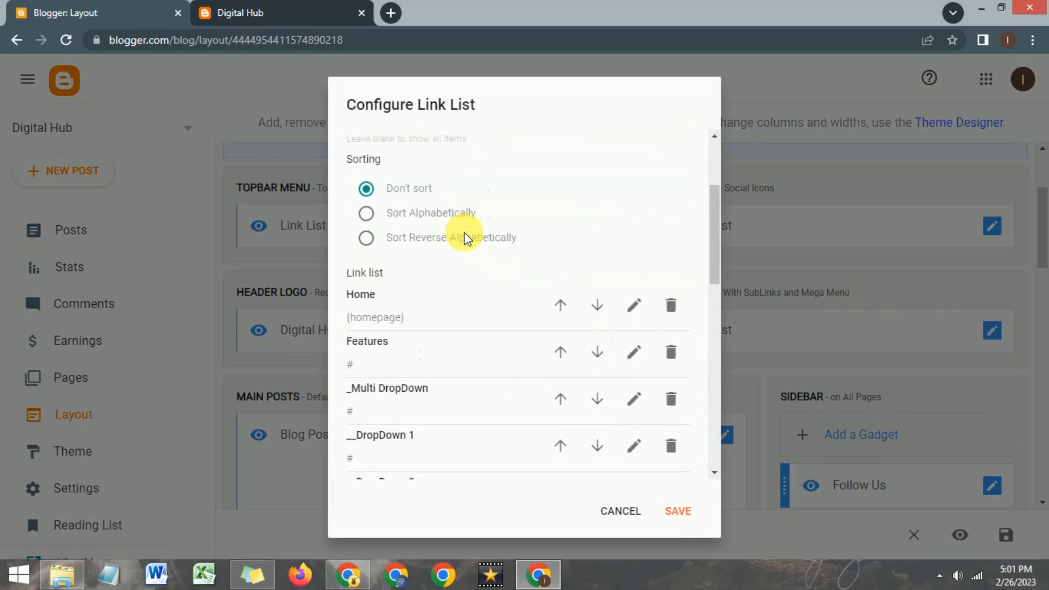
{"action": "scroll", "coordinate": [465, 238], "scroll_direction": "down", "scroll_amount": 2}
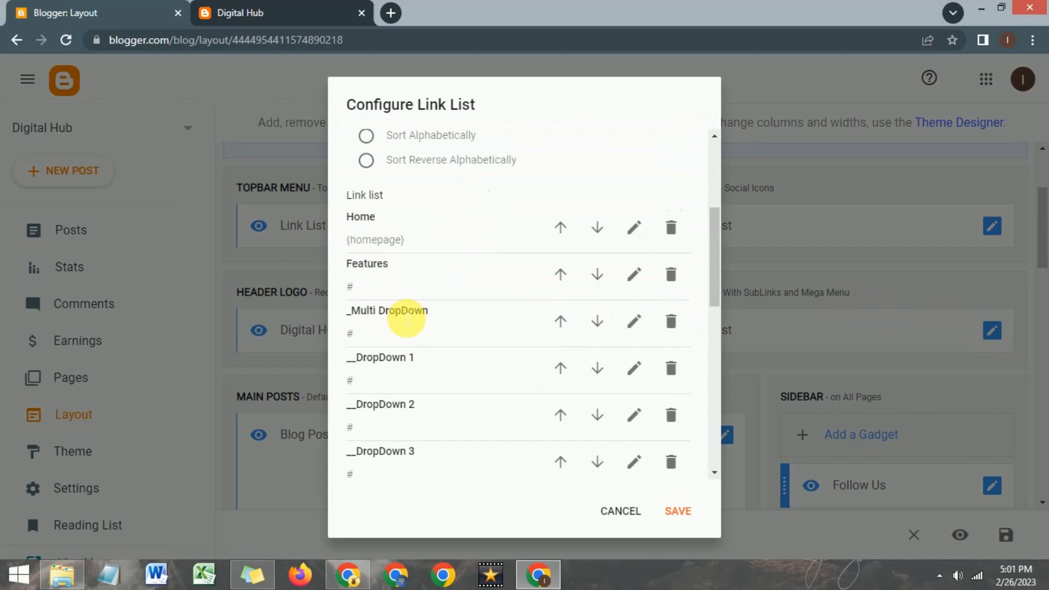
{"action": "scroll", "coordinate": [394, 328], "scroll_direction": "down", "scroll_amount": 3}
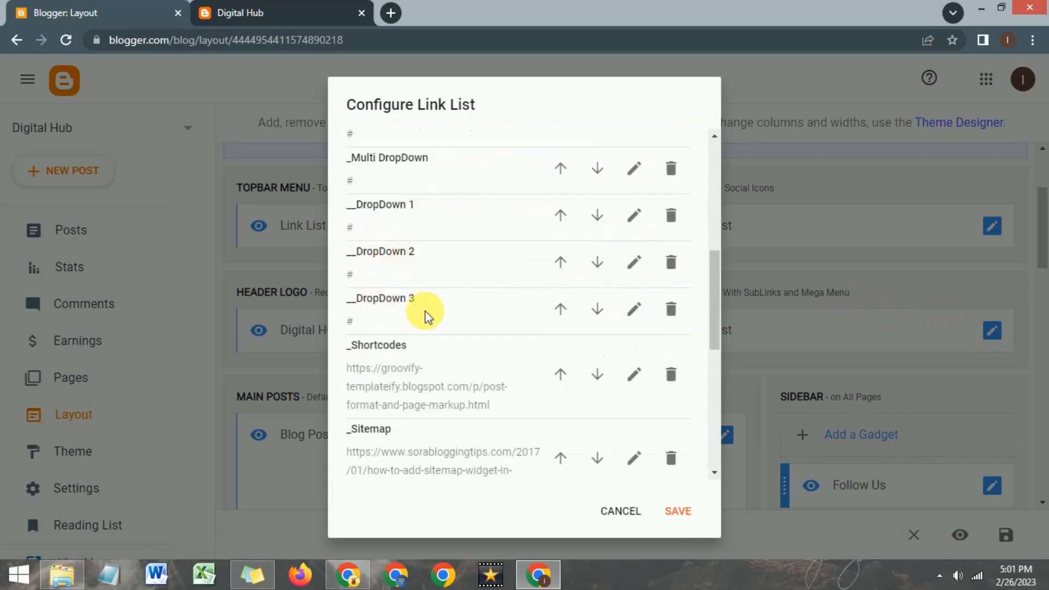
{"action": "scroll", "coordinate": [404, 328], "scroll_direction": "down", "scroll_amount": 3}
{"action": "scroll", "coordinate": [399, 342], "scroll_direction": "down", "scroll_amount": 5}
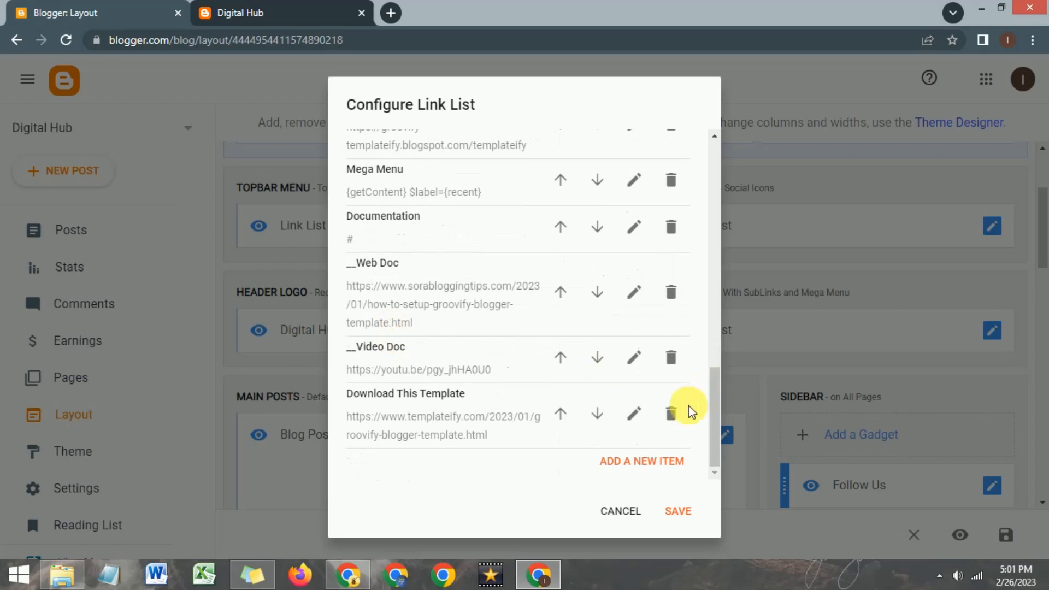
Step: Delete every item except Home from the Header Menu link list, from Download This Template back to Features
{"action": "left_click", "coordinate": [677, 413]}
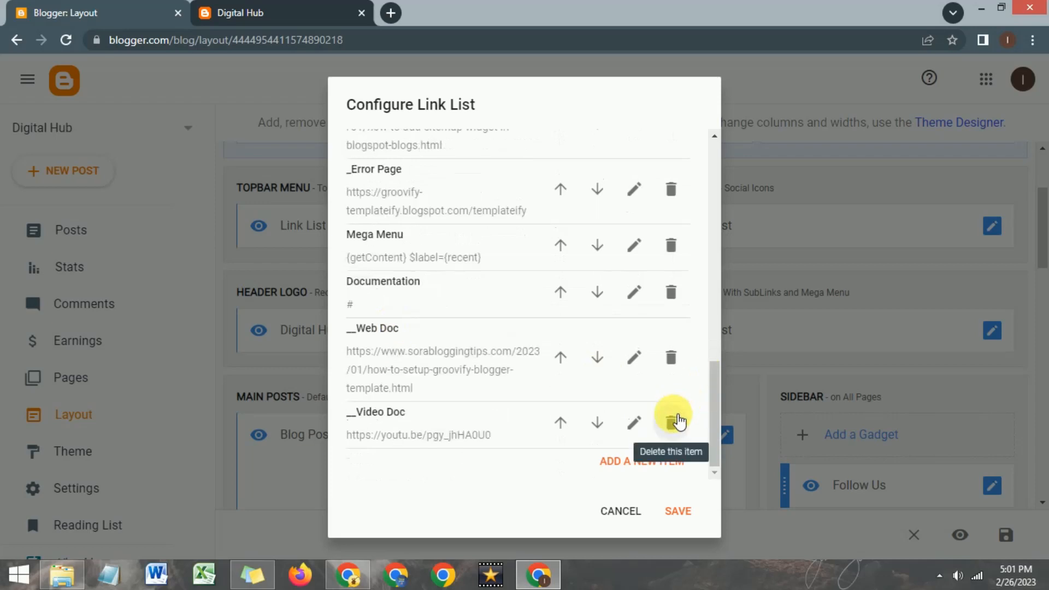
{"action": "left_click", "coordinate": [675, 424]}
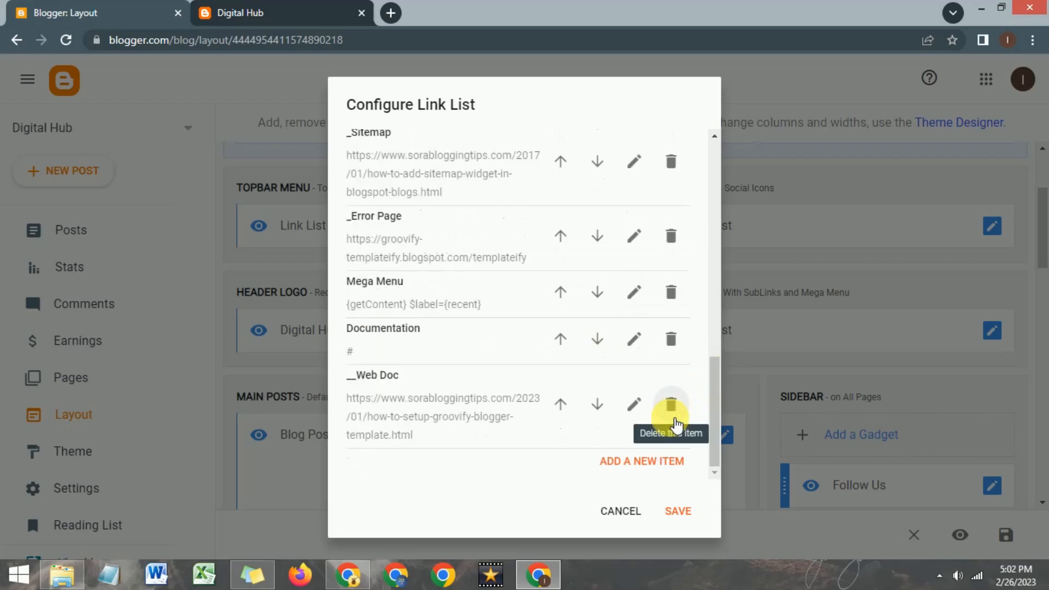
{"action": "left_click", "coordinate": [677, 424]}
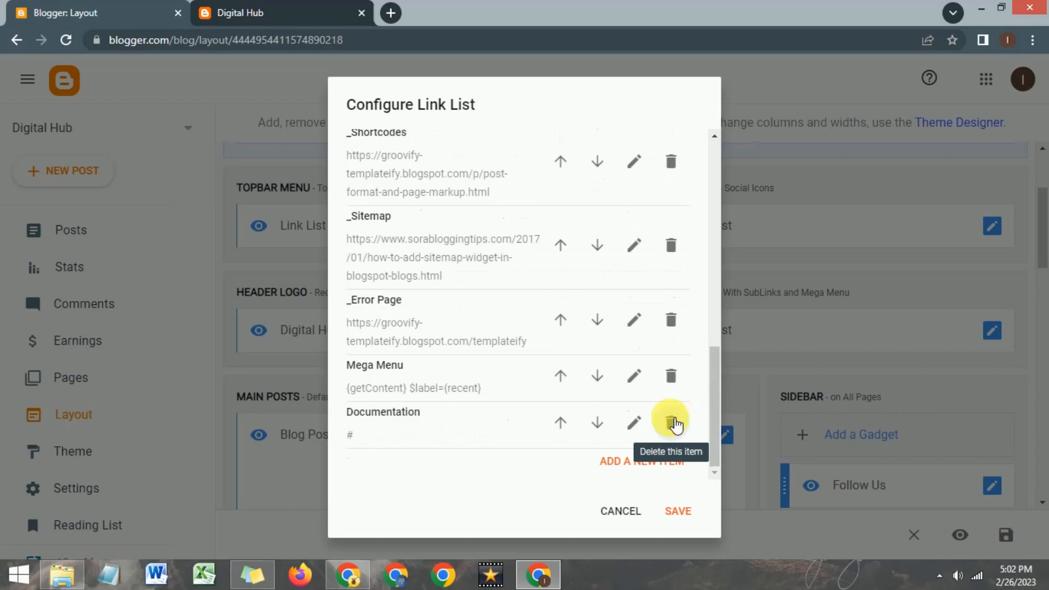
{"action": "left_click", "coordinate": [677, 424]}
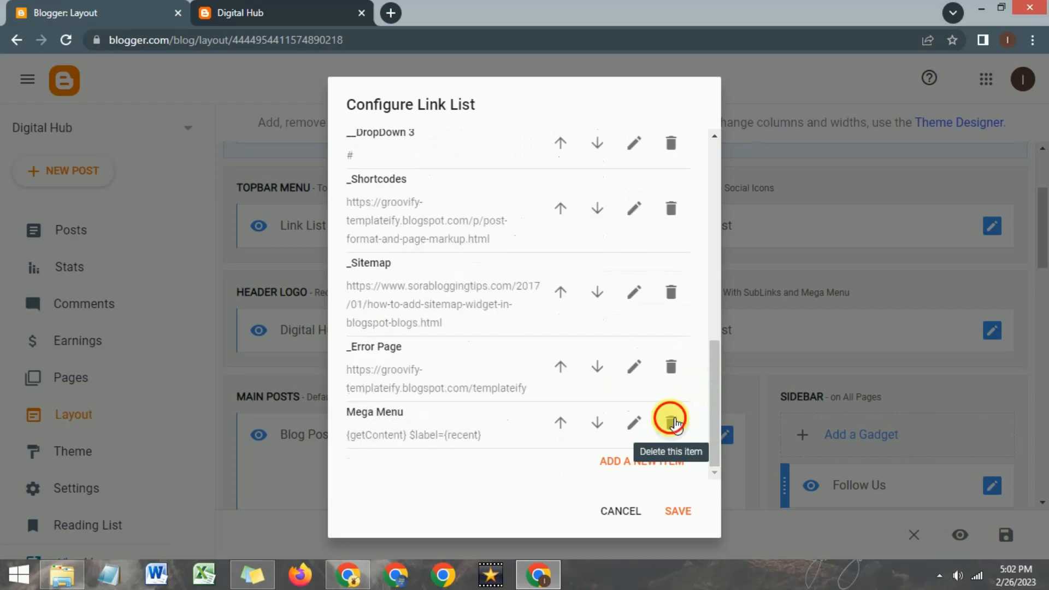
{"action": "left_click", "coordinate": [677, 424]}
{"action": "left_click", "coordinate": [677, 424]}
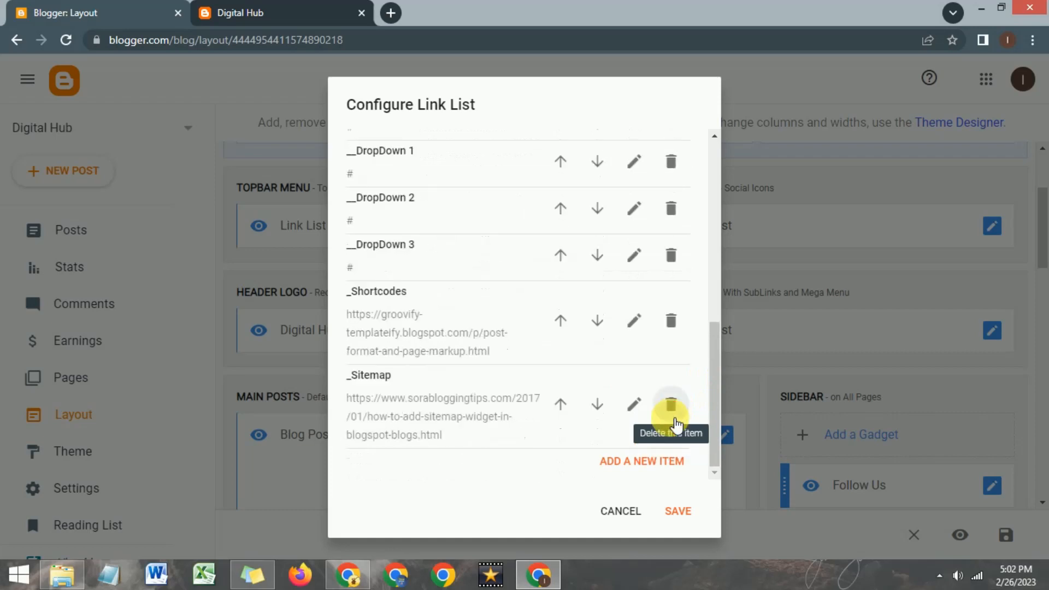
{"action": "left_click", "coordinate": [677, 424]}
{"action": "left_click", "coordinate": [672, 415]}
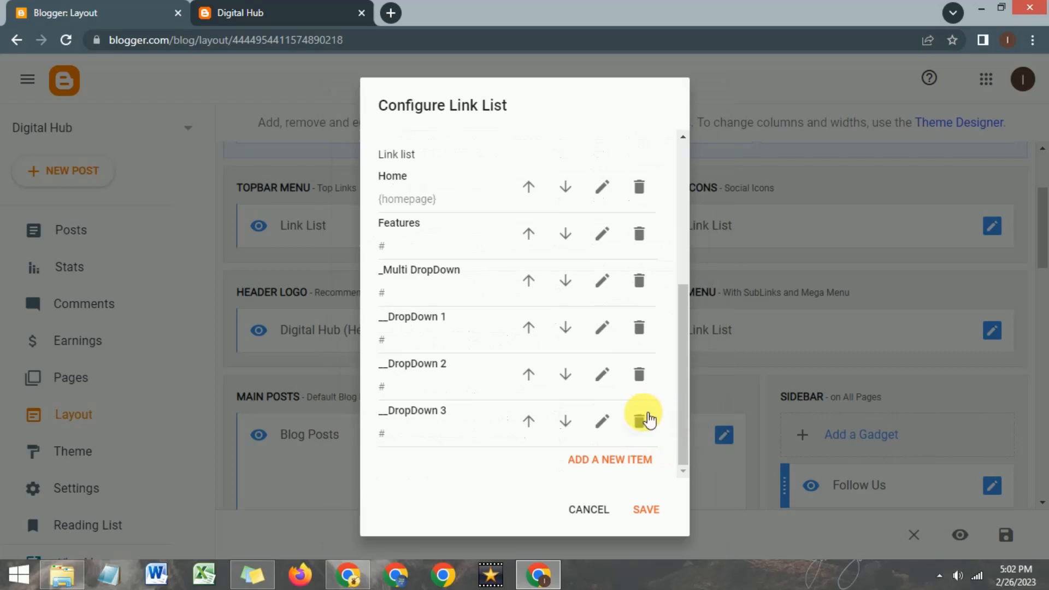
{"action": "left_click", "coordinate": [641, 417]}
{"action": "left_click", "coordinate": [641, 418]}
{"action": "left_click", "coordinate": [642, 418]}
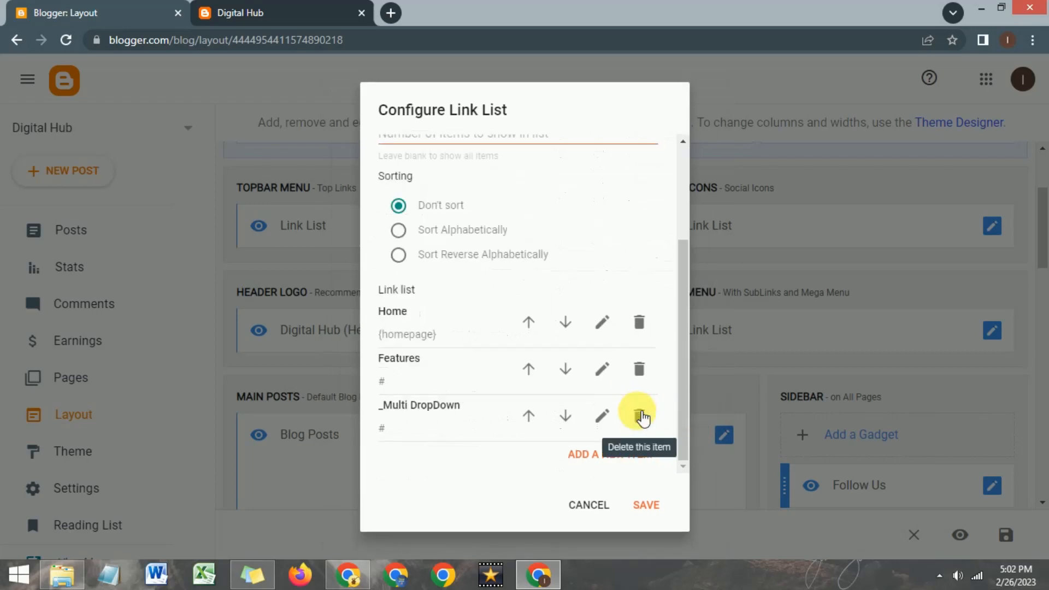
{"action": "left_click", "coordinate": [642, 418]}
{"action": "left_click", "coordinate": [643, 418]}
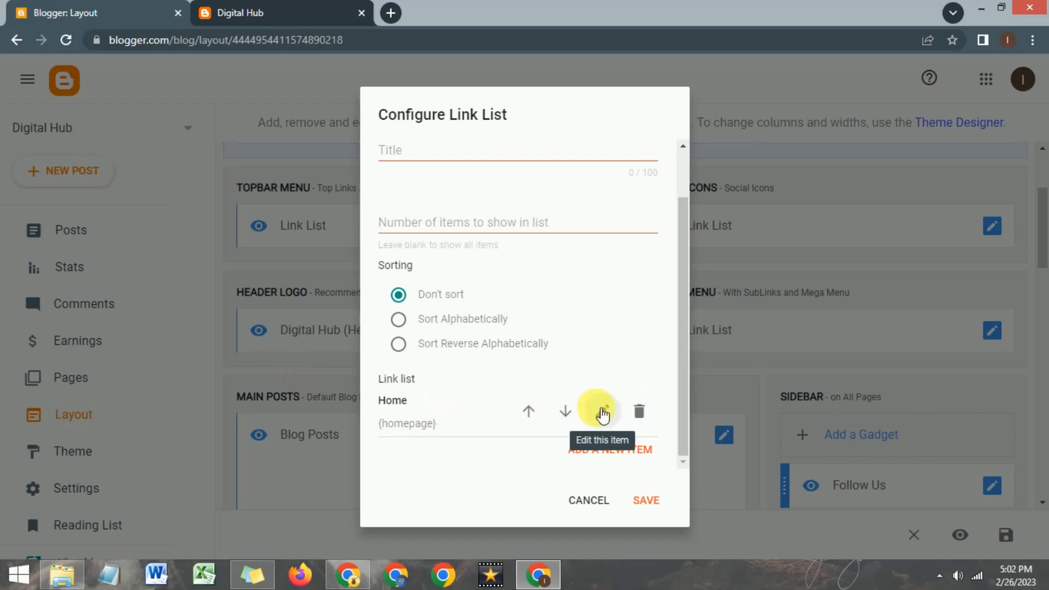
Step: Open the Home item of the link list for editing and clear its site URL
{"action": "left_click", "coordinate": [601, 411]}
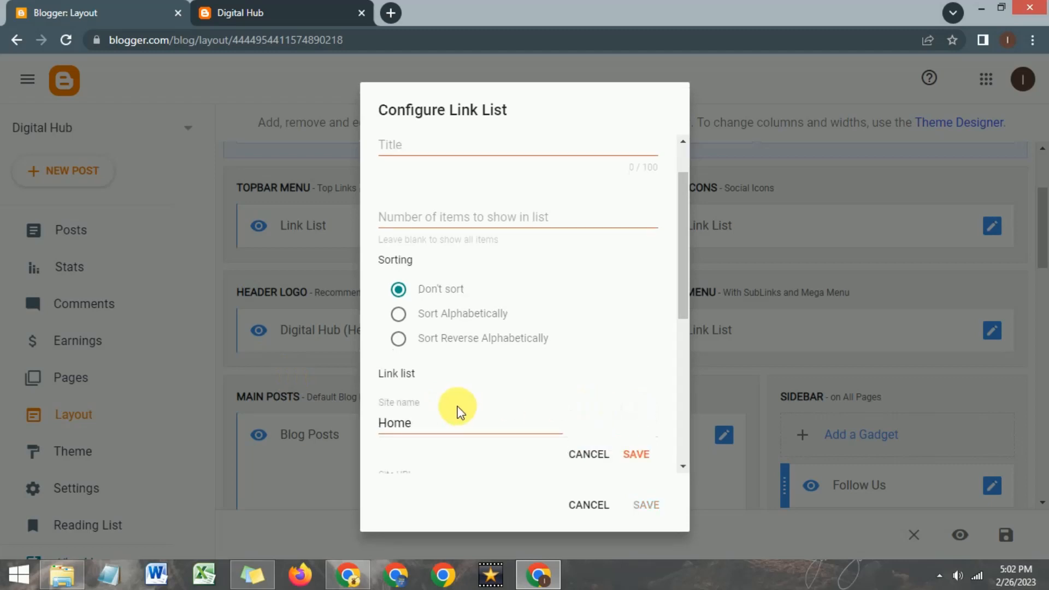
{"action": "scroll", "coordinate": [443, 377], "scroll_direction": "down", "scroll_amount": 3}
{"action": "left_click", "coordinate": [464, 355]}
{"action": "key", "text": "ctrl+a"}
{"action": "key", "text": "BackSpace"}
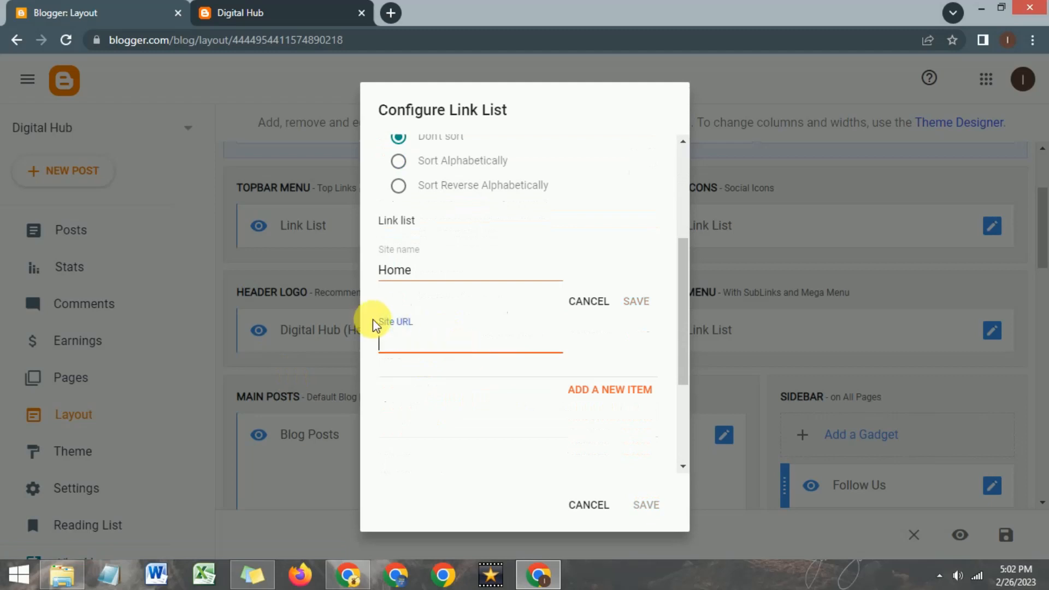
{"action": "left_click", "coordinate": [459, 252]}
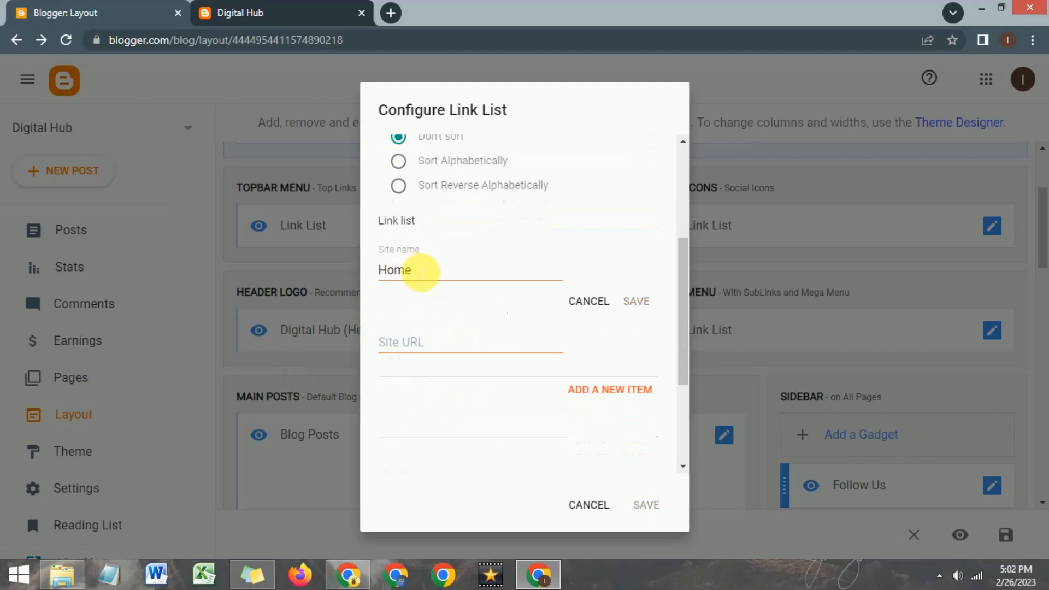
{"action": "left_click", "coordinate": [419, 264]}
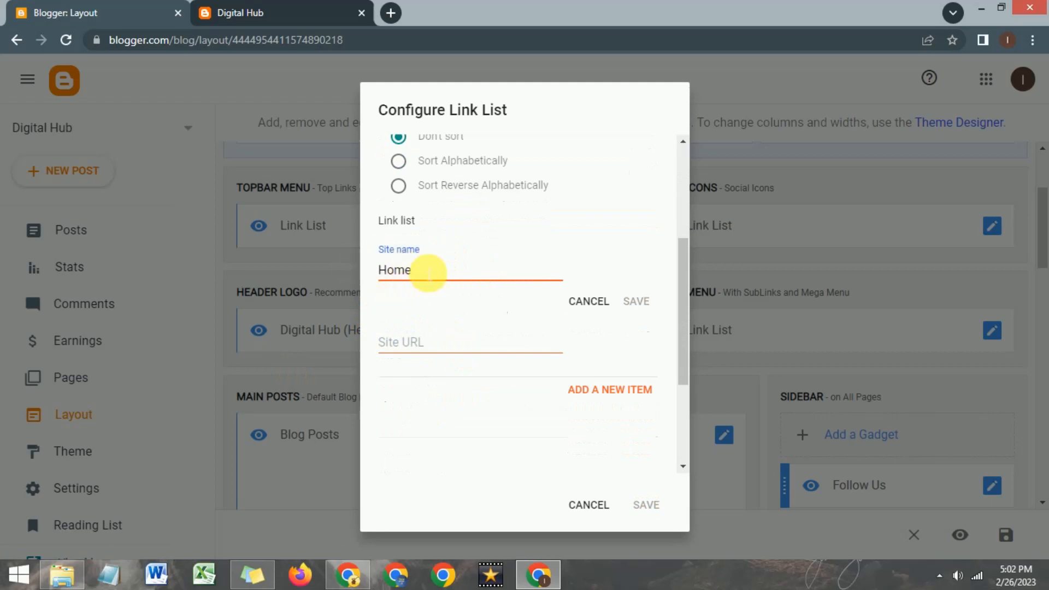
Step: Check the Home link and web address on the published blog, and return to the Home item's settings
{"action": "left_click", "coordinate": [304, 9]}
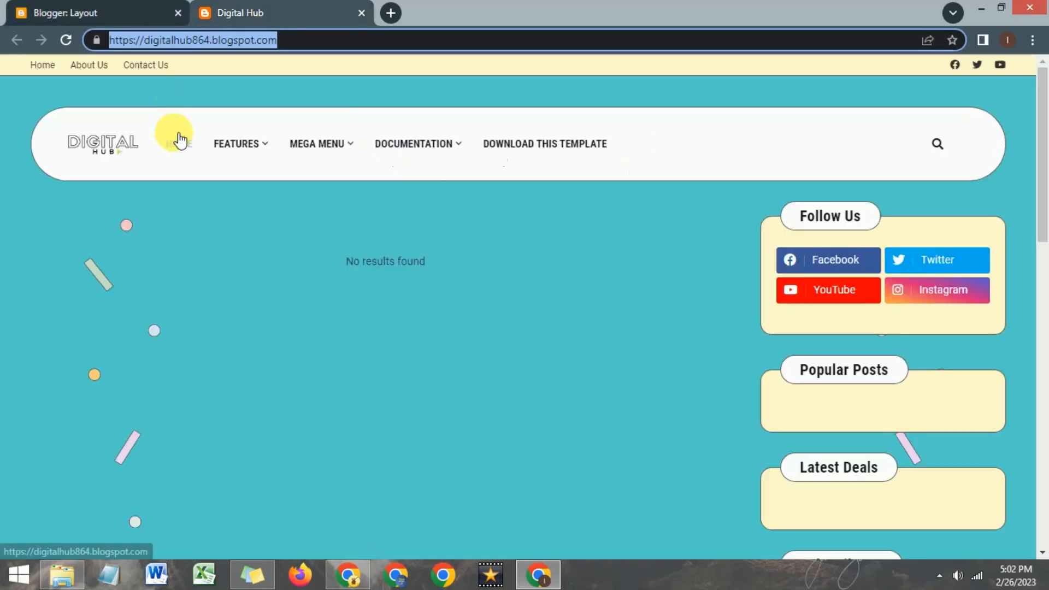
{"action": "left_click", "coordinate": [167, 8]}
{"action": "left_click", "coordinate": [252, 12]}
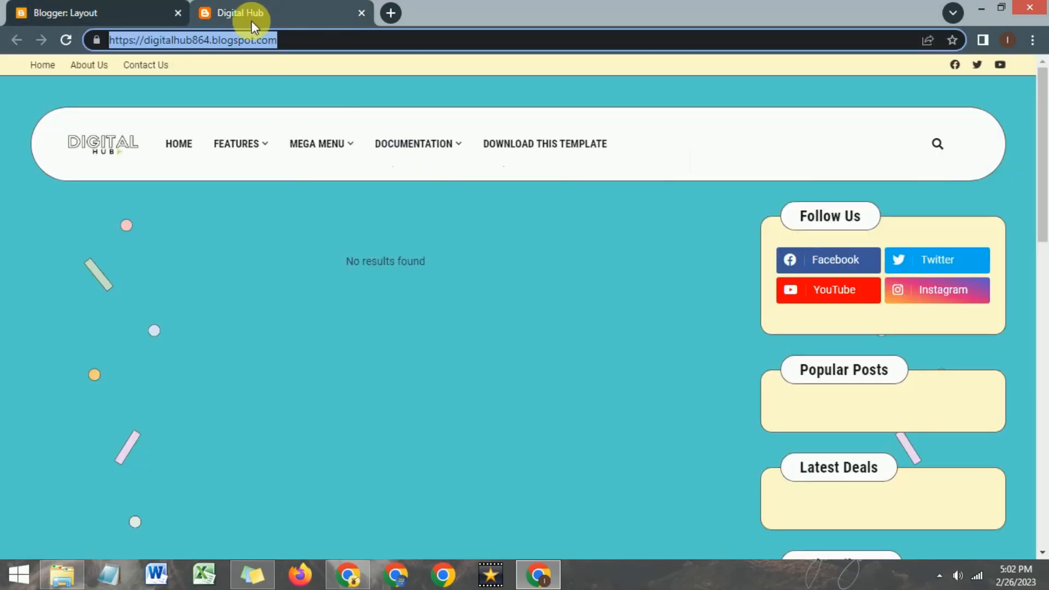
{"action": "left_click", "coordinate": [75, 11]}
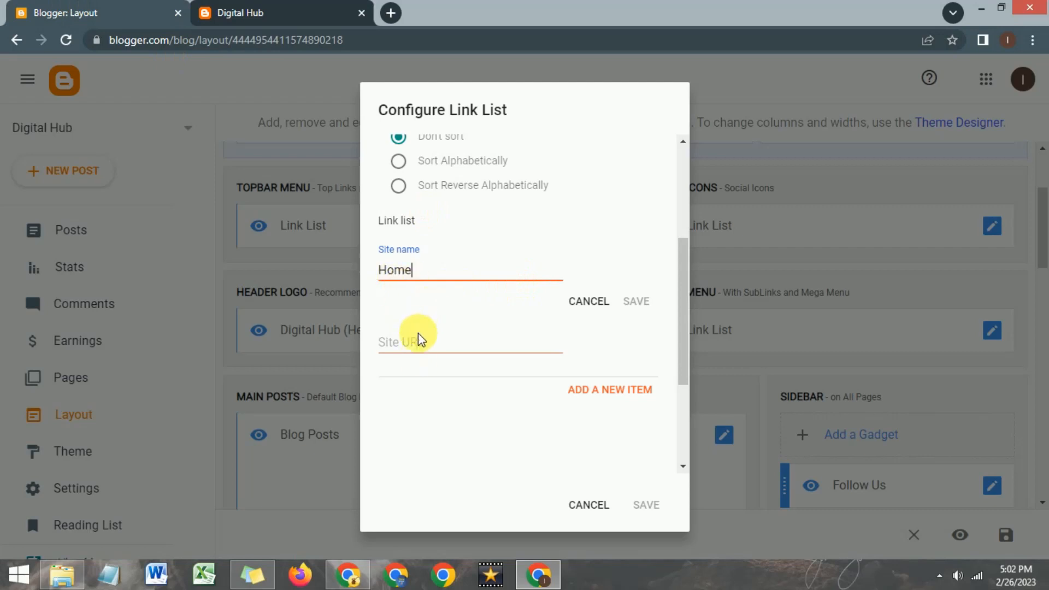
{"action": "left_click", "coordinate": [420, 348]}
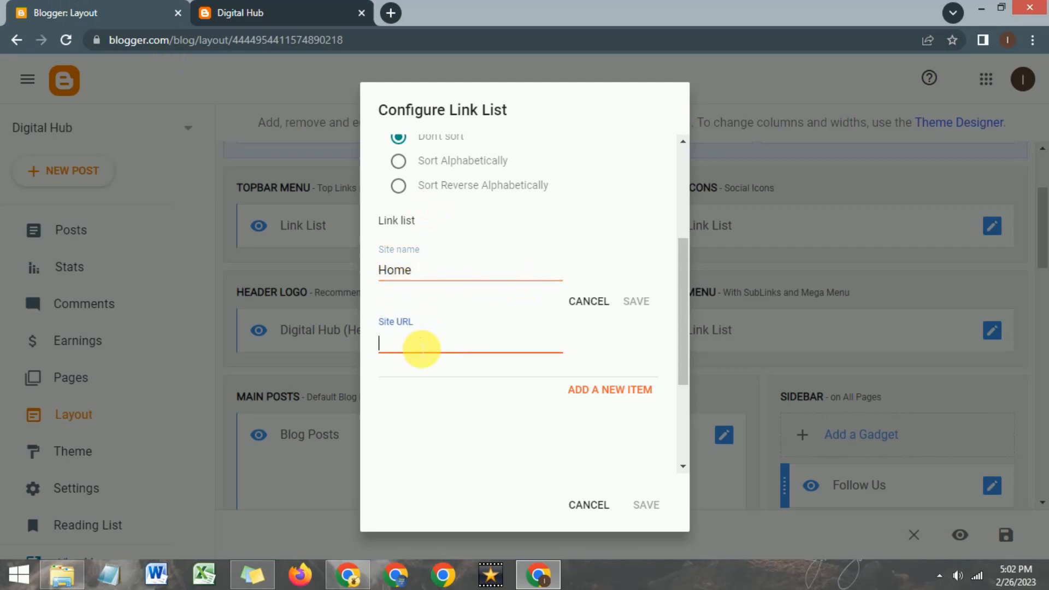
{"action": "left_click", "coordinate": [288, 9]}
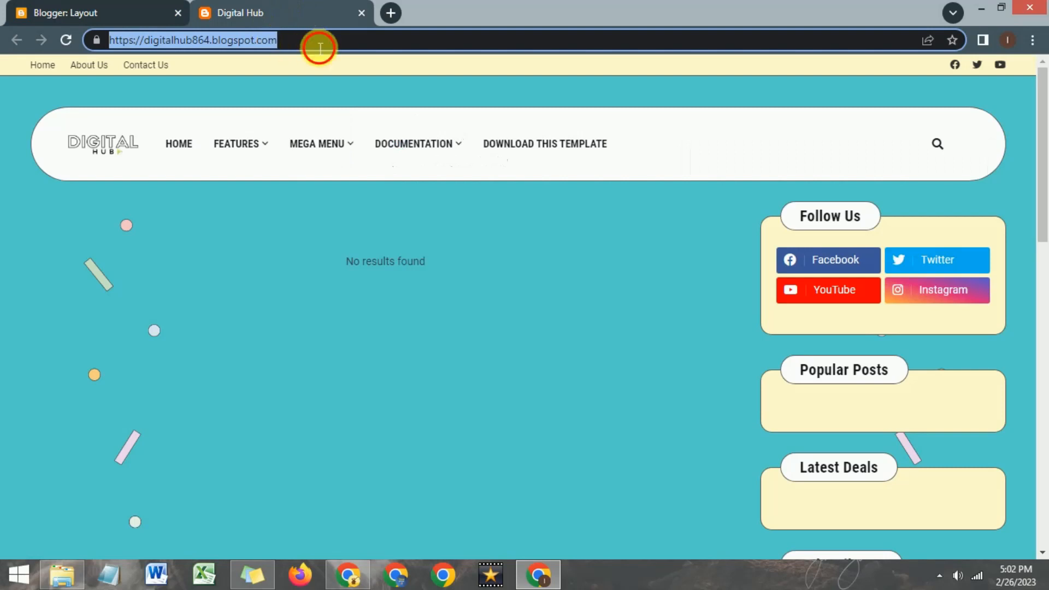
{"action": "right_click", "coordinate": [241, 39]}
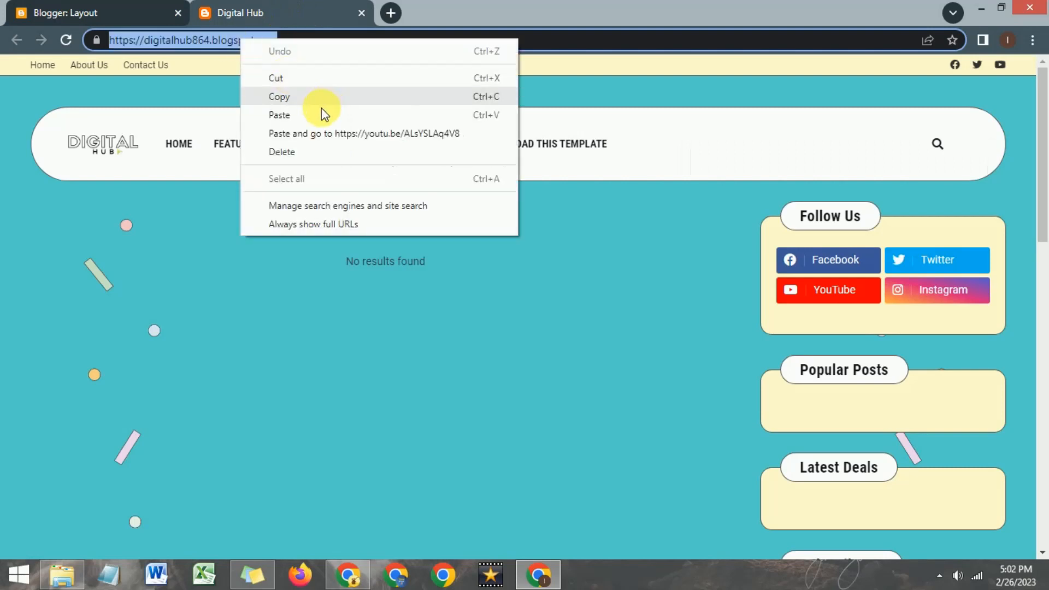
{"action": "left_click", "coordinate": [299, 97]}
{"action": "left_click", "coordinate": [112, 8]}
{"action": "left_click", "coordinate": [420, 344]}
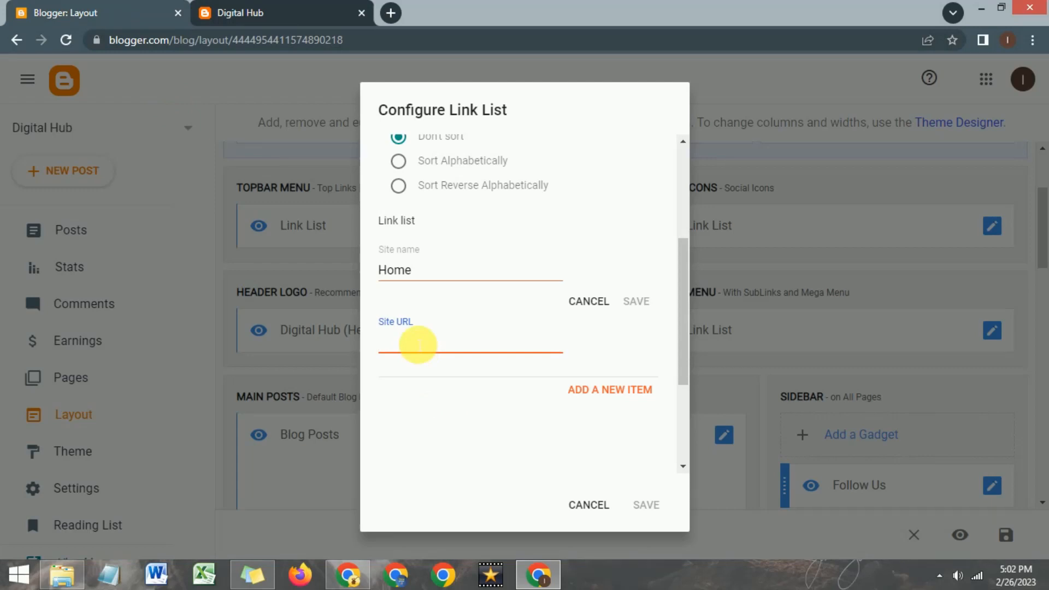
{"action": "right_click", "coordinate": [419, 344]}
{"action": "left_click", "coordinate": [460, 433]}
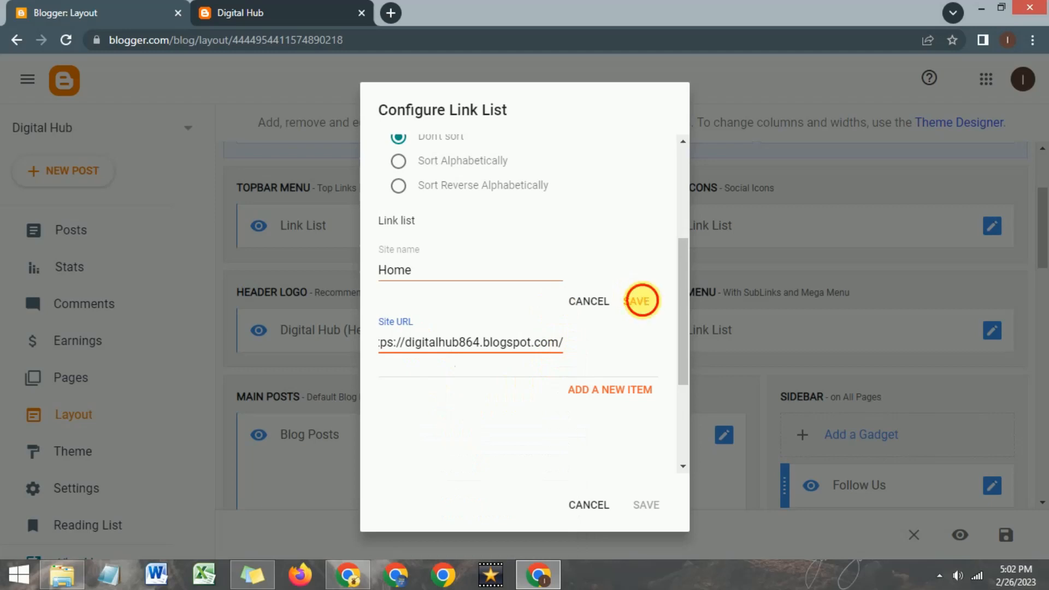
{"action": "left_click", "coordinate": [642, 301]}
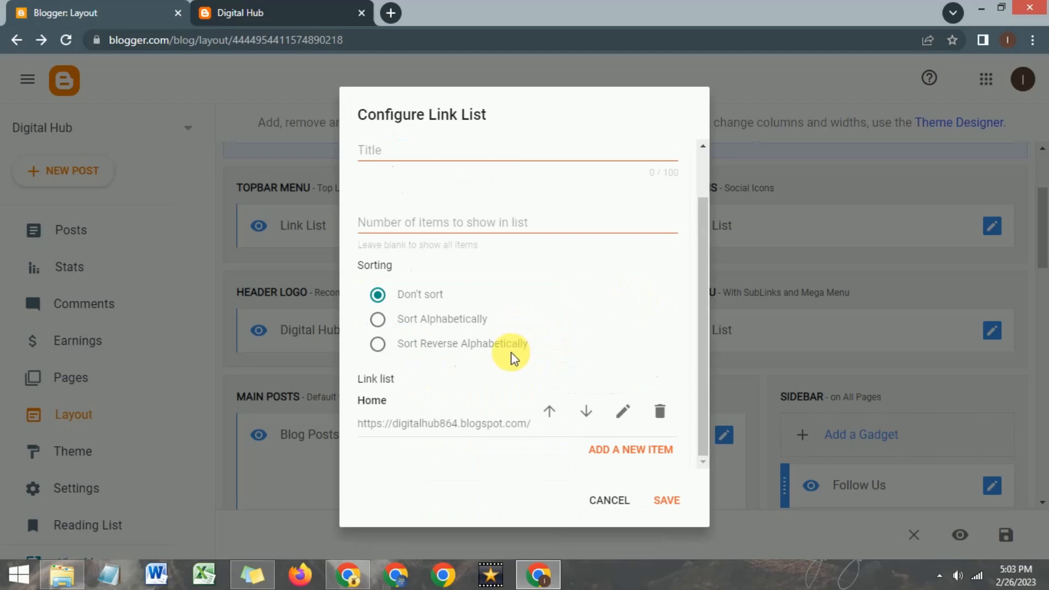
{"action": "left_click", "coordinate": [673, 504]}
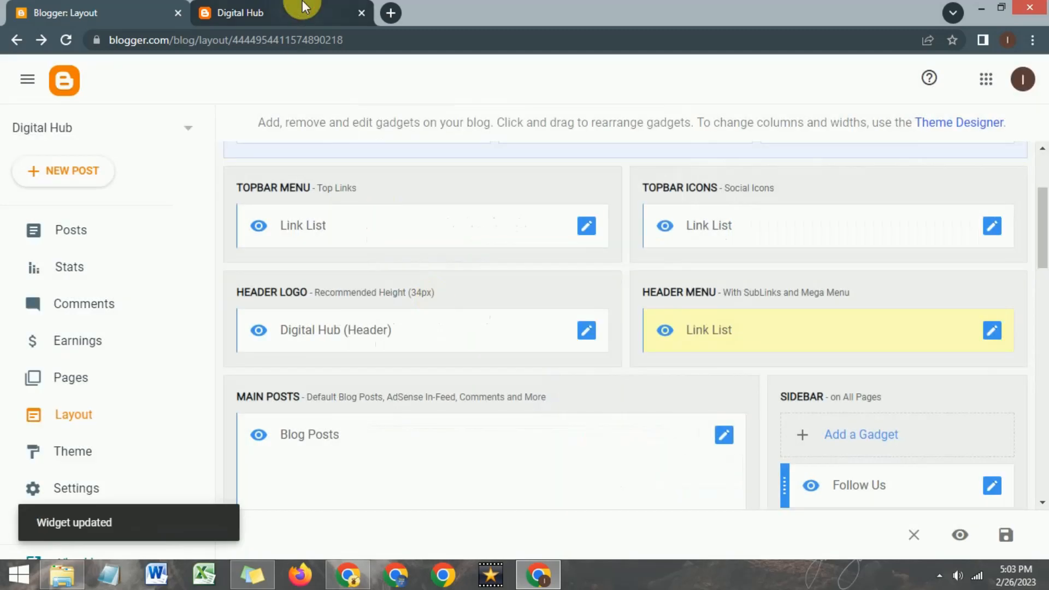
Step: Reload the published blog to check its header menu, and return to the blog layout
{"action": "left_click", "coordinate": [300, 12]}
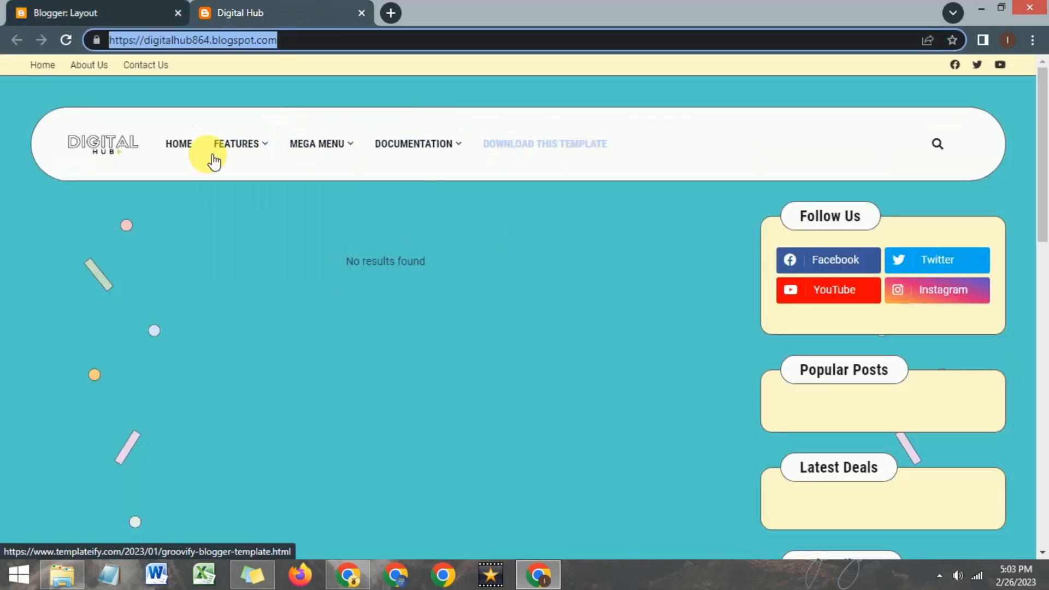
{"action": "left_click", "coordinate": [66, 41]}
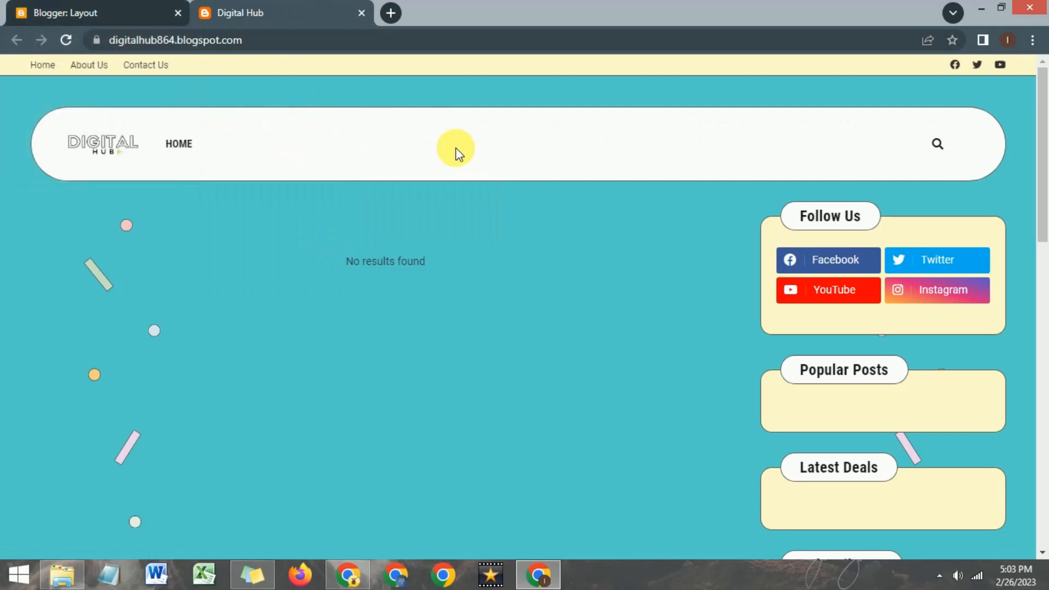
{"action": "left_click", "coordinate": [143, 9]}
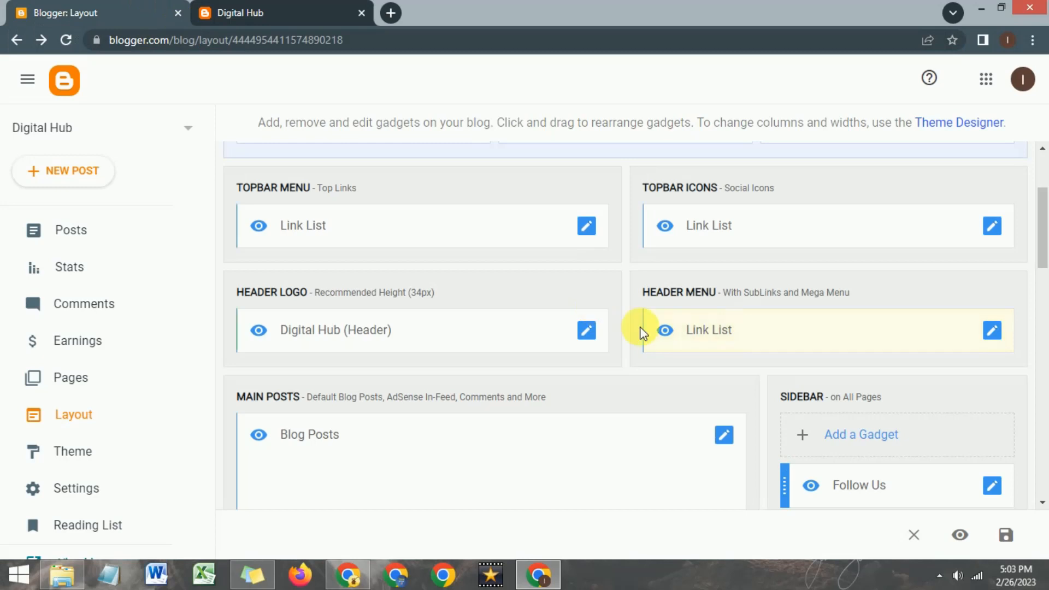
Step: Reopen the Header Menu link list and add a new item with the site name Digital Marketing
{"action": "scroll", "coordinate": [903, 379], "scroll_direction": "down", "scroll_amount": 1}
{"action": "left_click", "coordinate": [992, 255]}
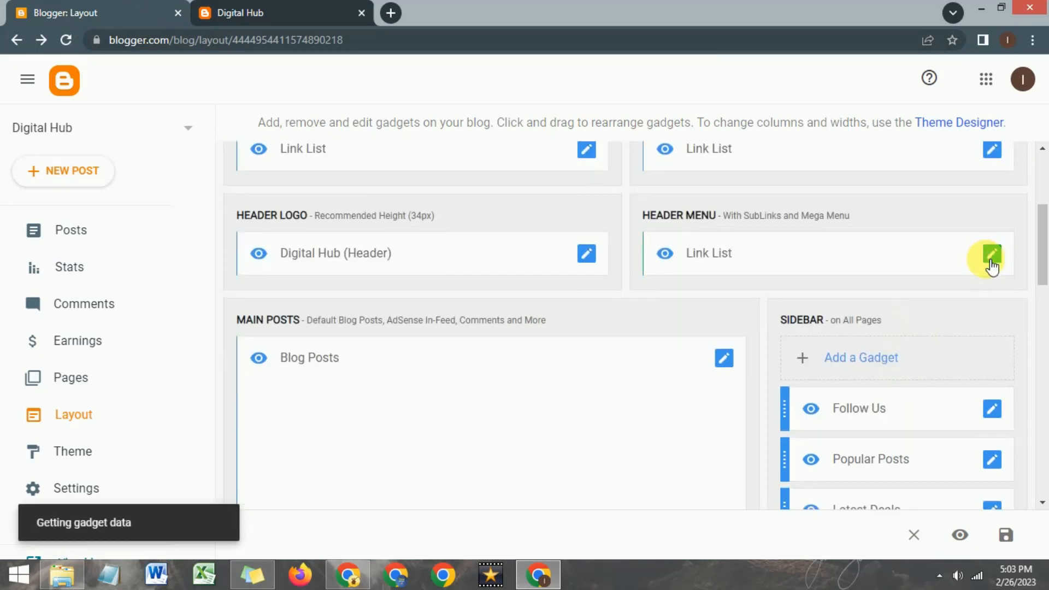
{"action": "scroll", "coordinate": [542, 295], "scroll_direction": "down", "scroll_amount": 1}
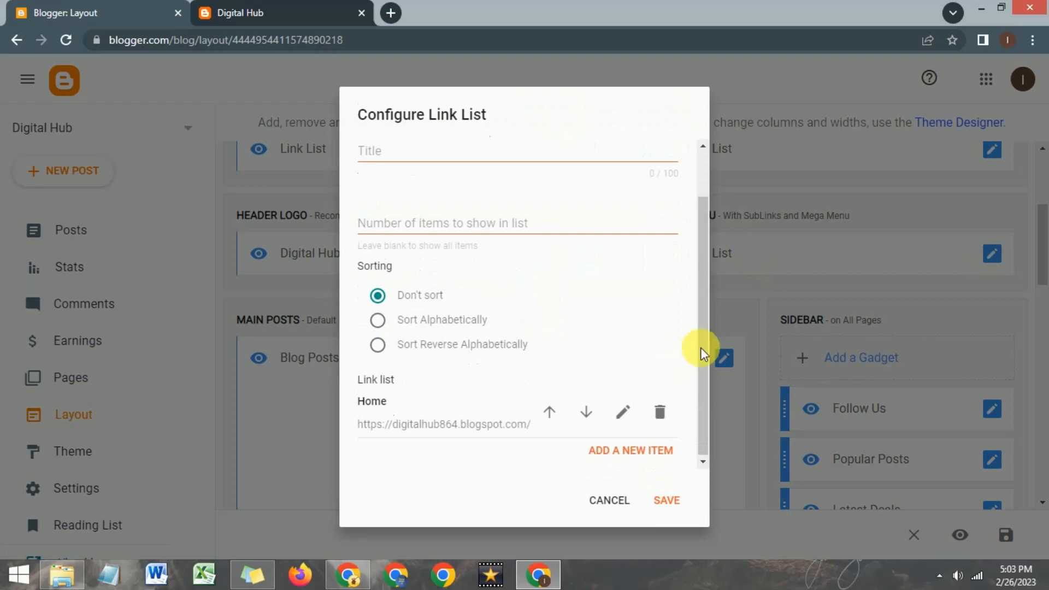
{"action": "left_click", "coordinate": [626, 454]}
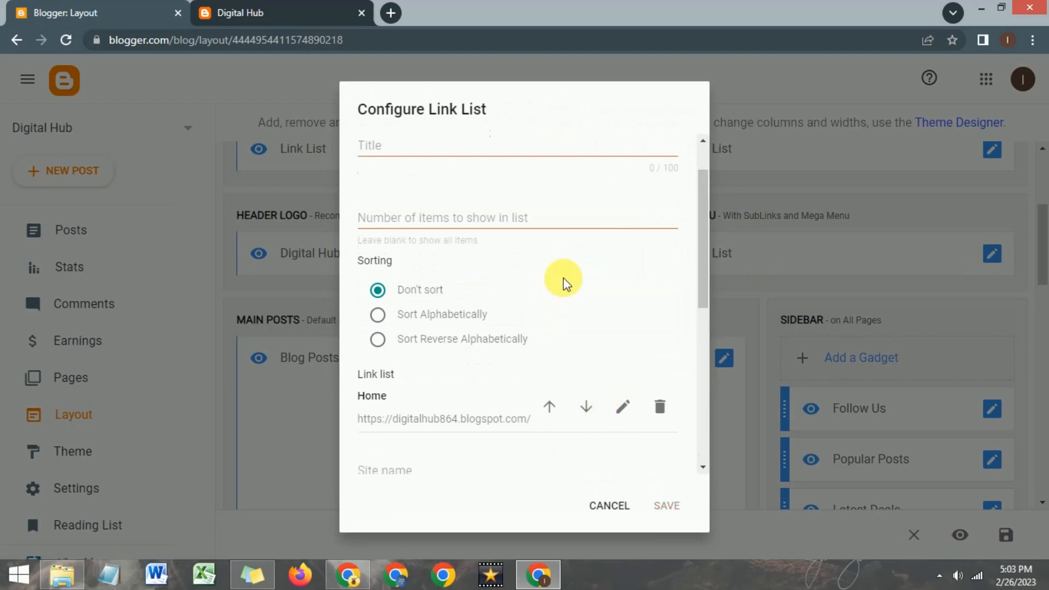
{"action": "scroll", "coordinate": [564, 279], "scroll_direction": "down", "scroll_amount": 3}
{"action": "left_click", "coordinate": [453, 245]}
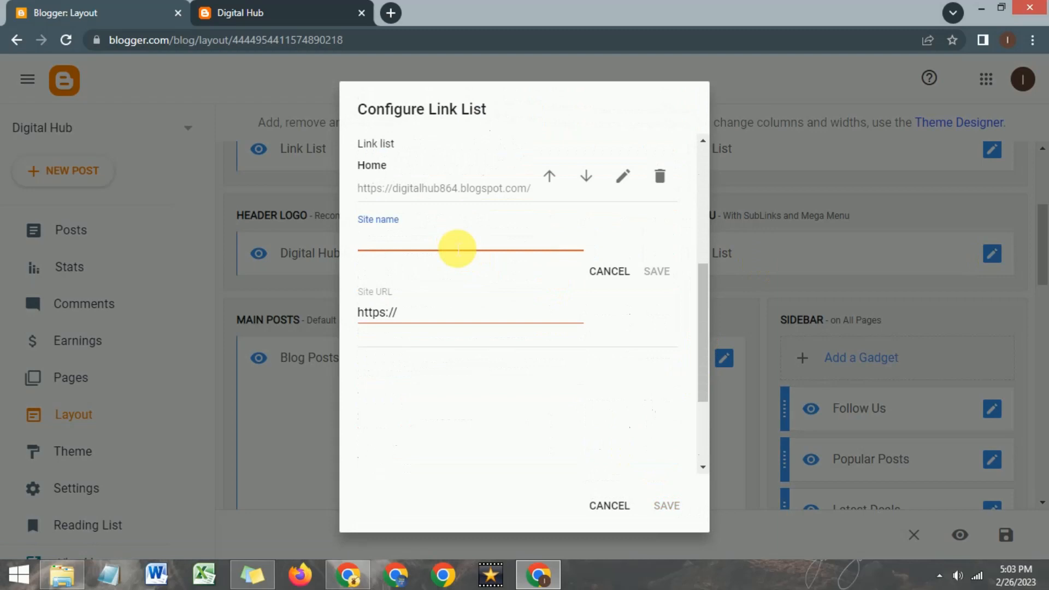
{"action": "type", "text": "Digital Marketing"}
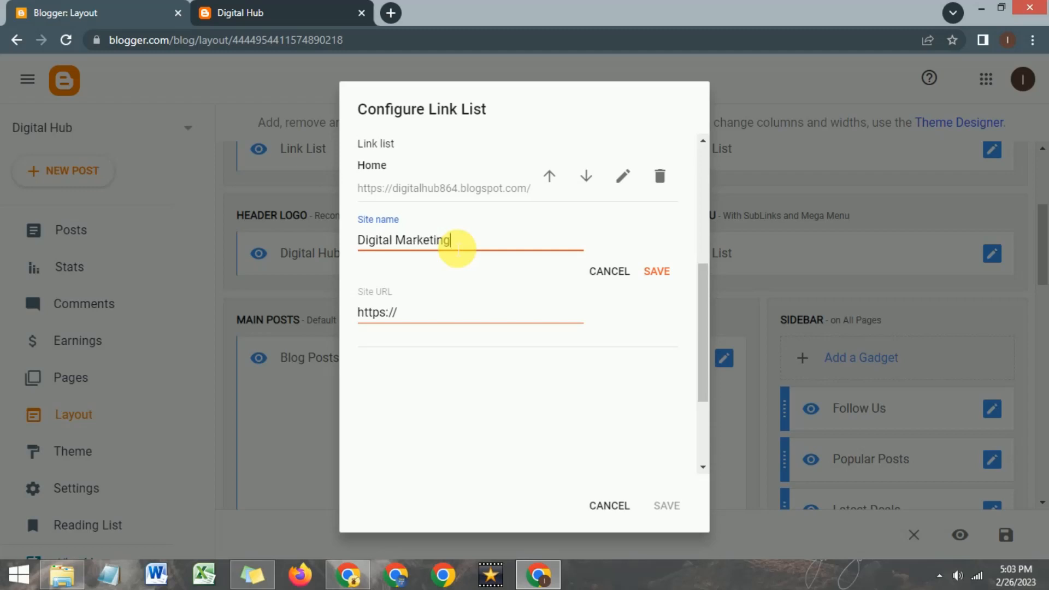
{"action": "left_click", "coordinate": [501, 319]}
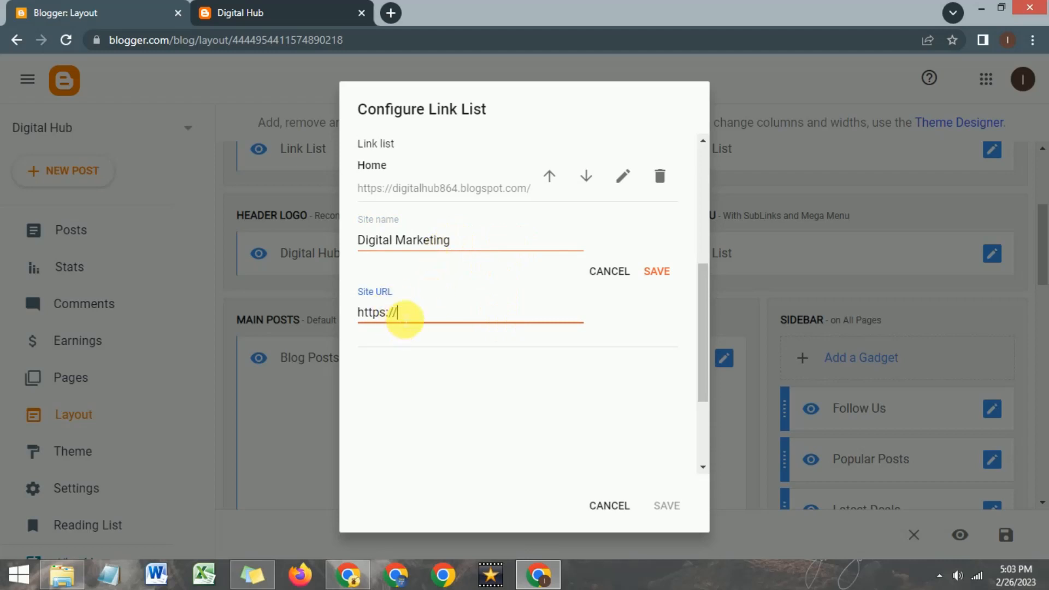
{"action": "left_click", "coordinate": [284, 12]}
{"action": "left_click", "coordinate": [315, 43]}
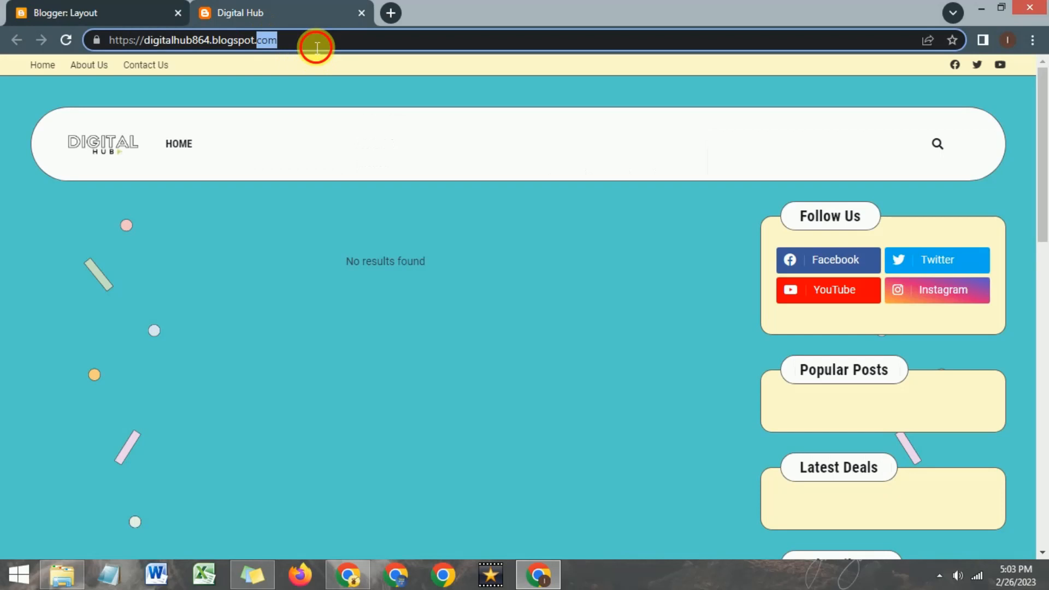
{"action": "right_click", "coordinate": [316, 47]}
{"action": "left_click", "coordinate": [353, 103]}
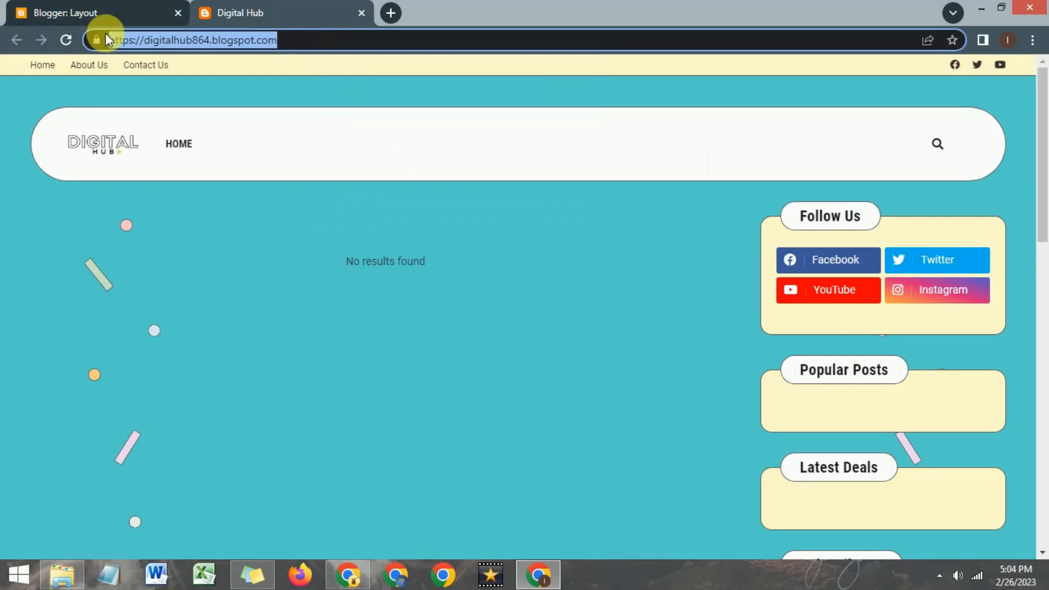
{"action": "left_click", "coordinate": [148, 8]}
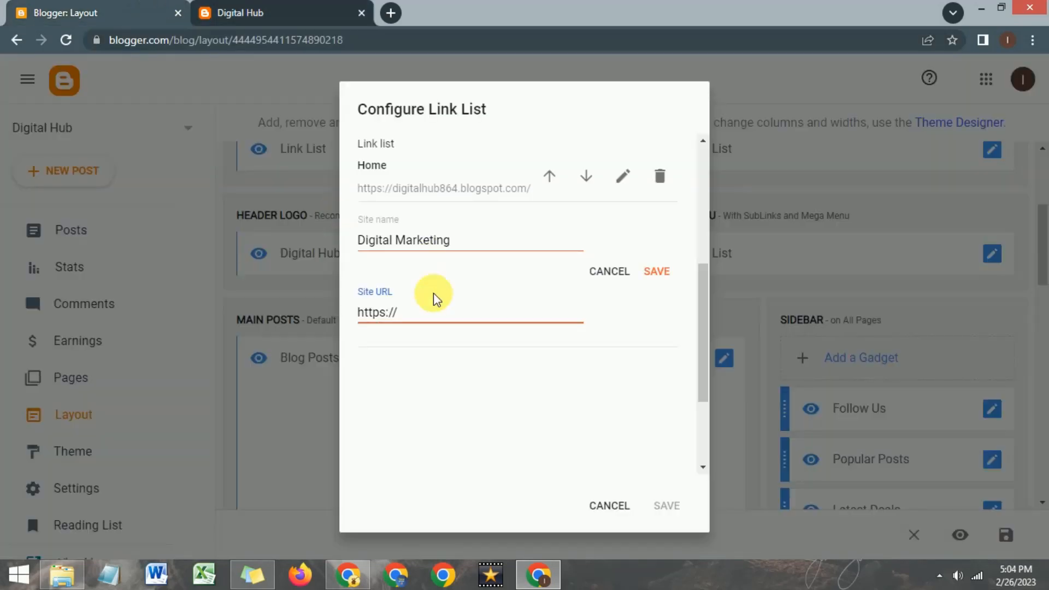
{"action": "left_click_drag", "start_coordinate": [417, 314], "coordinate": [352, 310]}
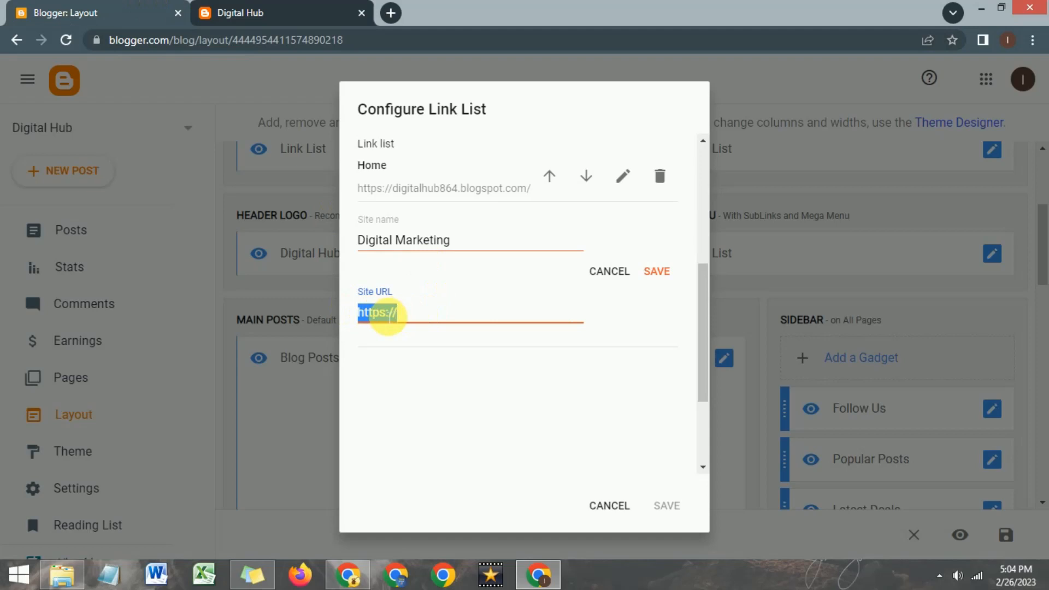
{"action": "key", "text": "BackSpace"}
{"action": "right_click", "coordinate": [388, 317]}
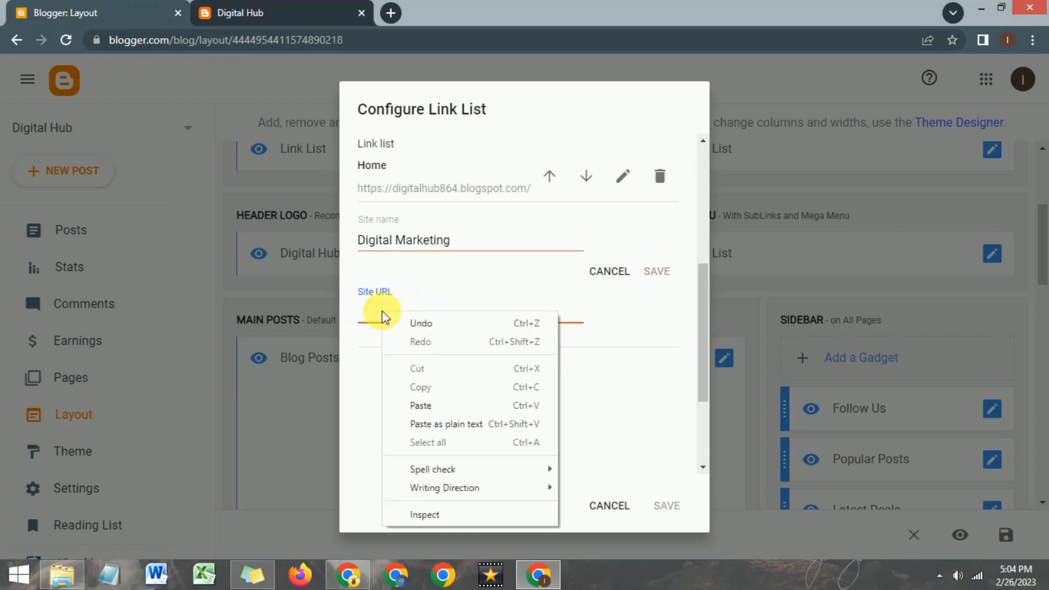
{"action": "left_click", "coordinate": [417, 403]}
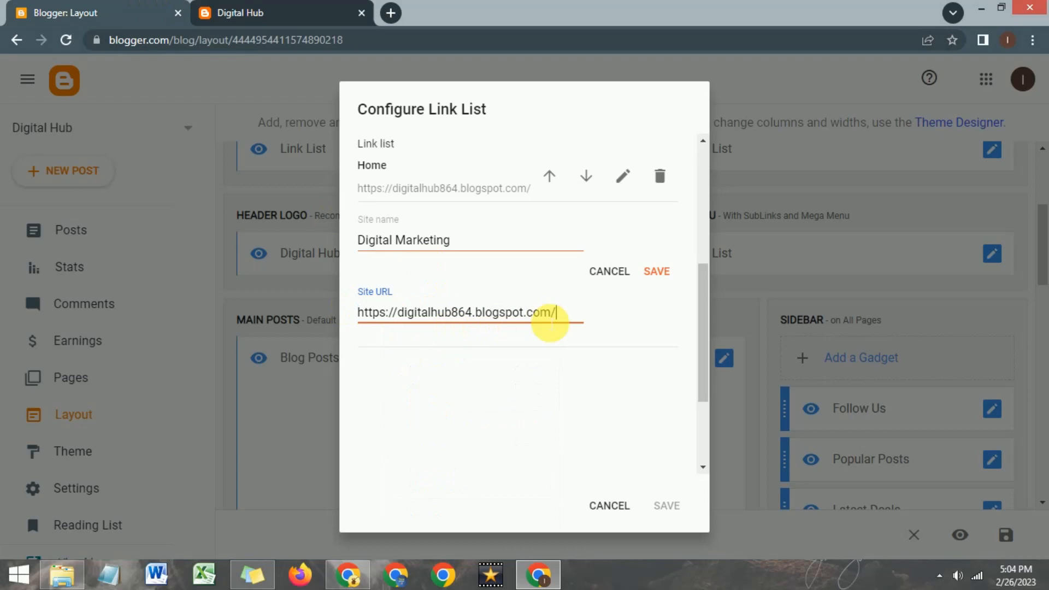
Step: Append search/label/digital-marketing to the blog address in the Digital Marketing item's site URL
{"action": "type", "text": "search"}
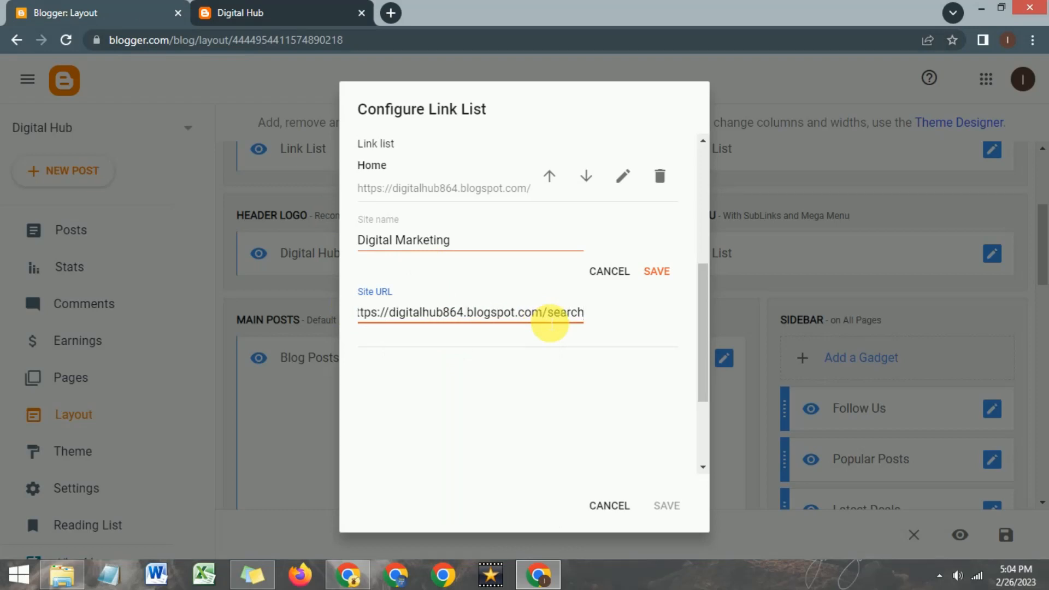
{"action": "type", "text": "/"}
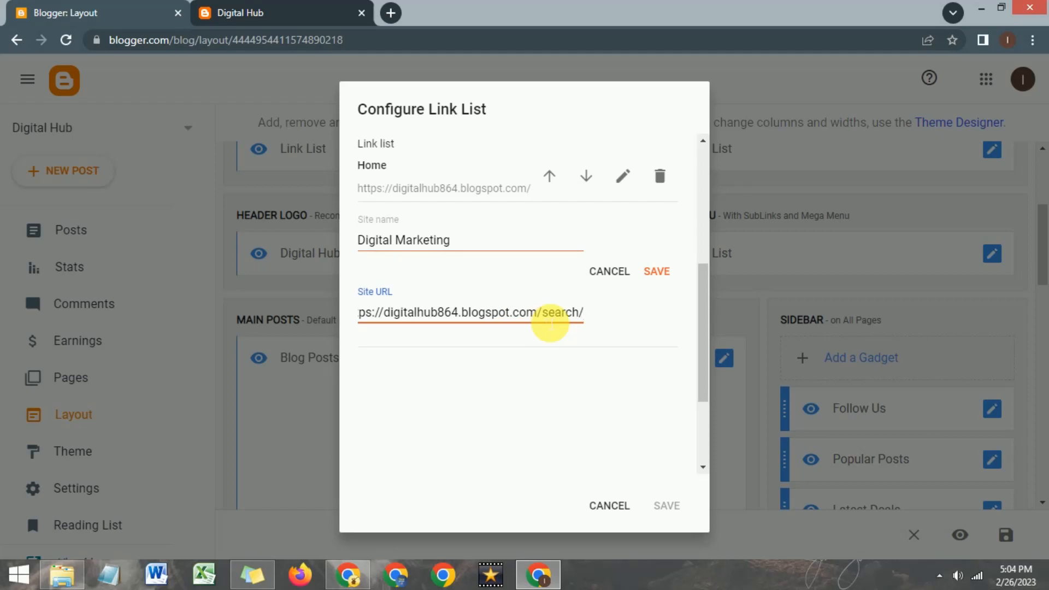
{"action": "type", "text": "label"}
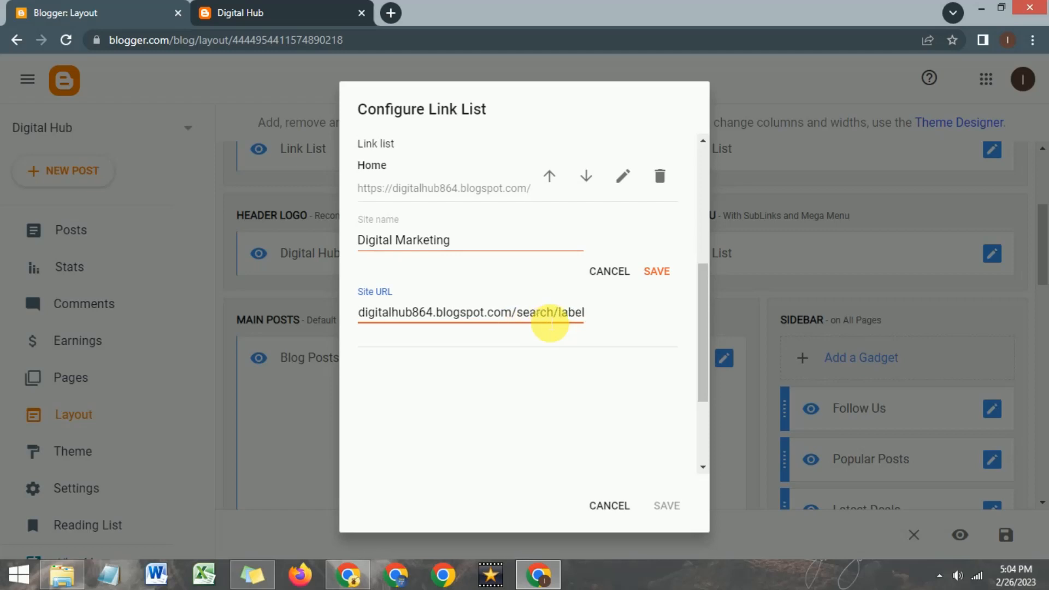
{"action": "type", "text": "/"}
{"action": "key", "text": "BackSpace"}
{"action": "type", "text": "/"}
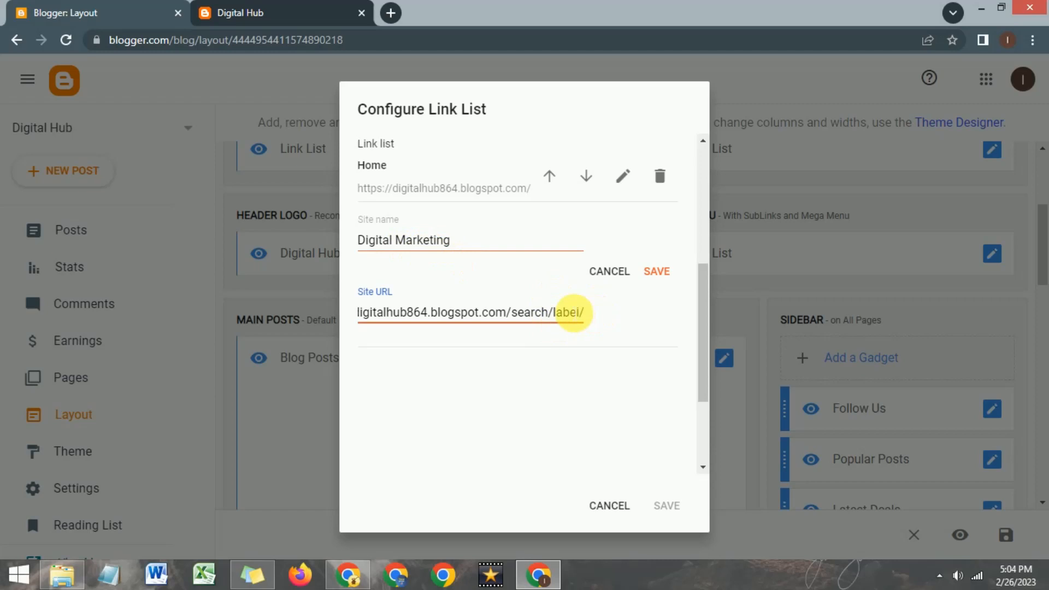
{"action": "type", "text": "dig"}
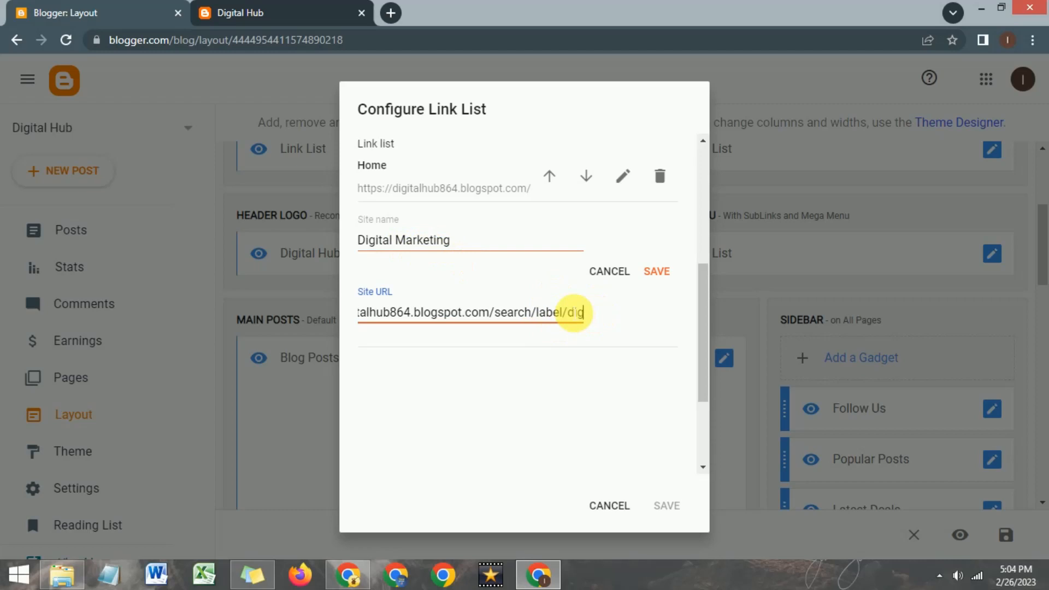
{"action": "type", "text": "ital-"}
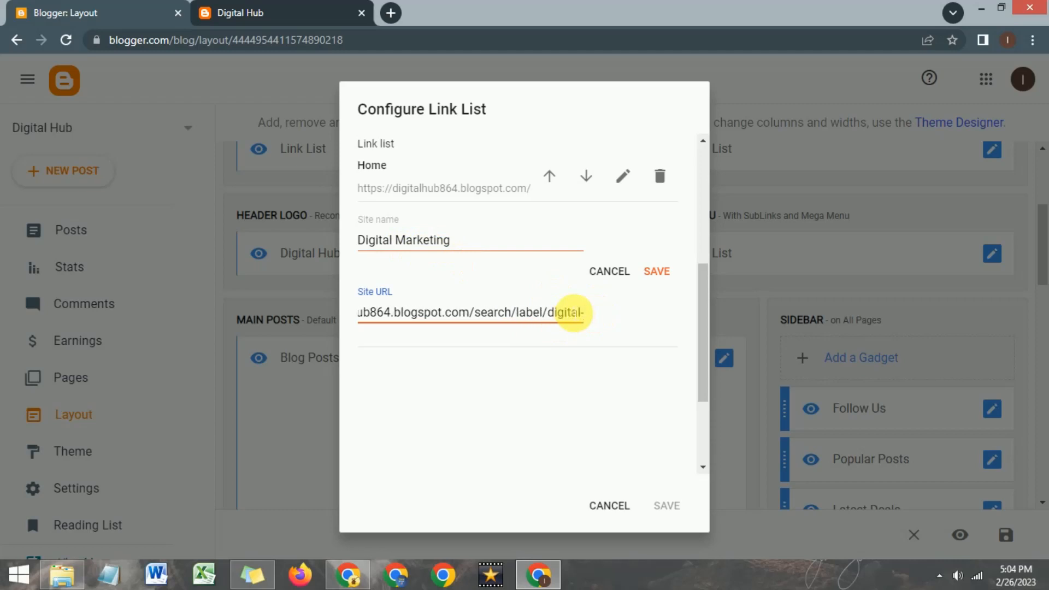
{"action": "type", "text": "marketing"}
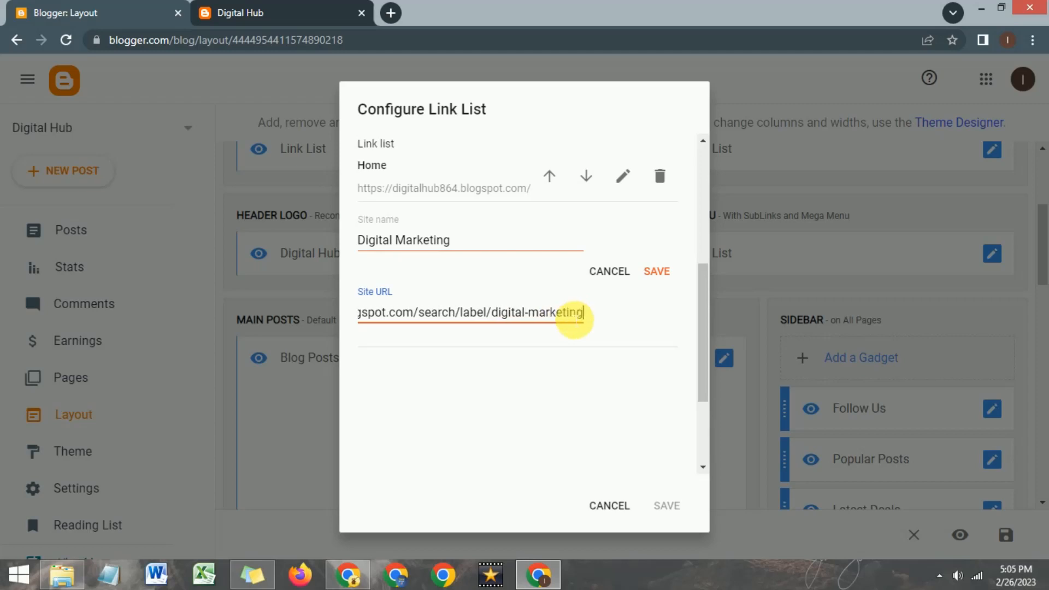
{"action": "type", "text": "ing"}
{"action": "key", "text": "BackSpace"}
{"action": "key", "text": "BackSpace"}
{"action": "key", "text": "BackSpace"}
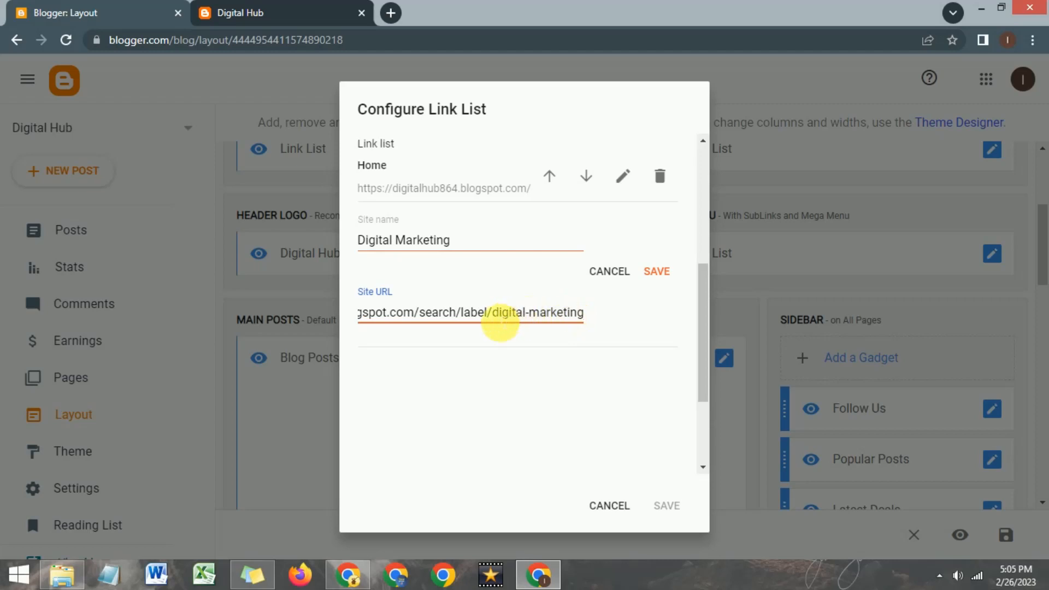
Step: Check the label part of the site URL, re-enter the hyphen in digital-marketing, and save the Digital Marketing item
{"action": "left_click", "coordinate": [427, 321]}
{"action": "left_click_drag", "start_coordinate": [426, 320], "coordinate": [488, 320]}
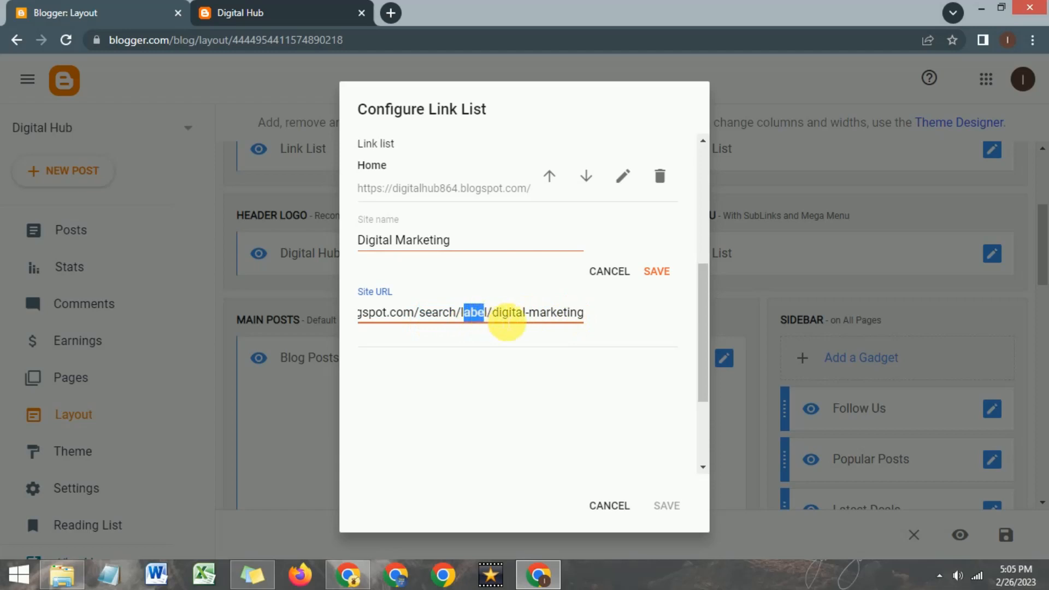
{"action": "left_click", "coordinate": [504, 320]}
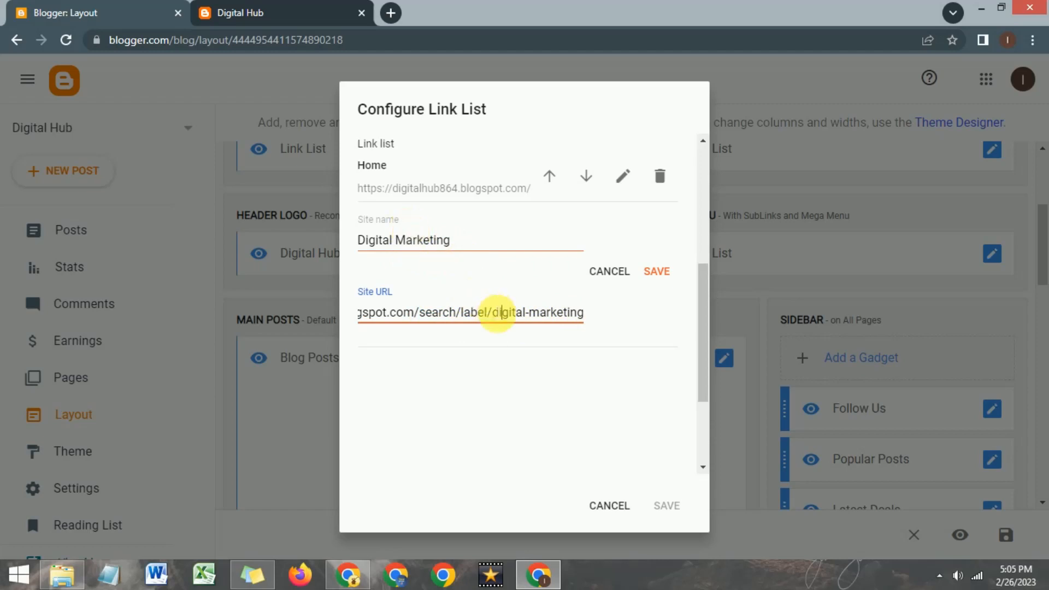
{"action": "left_click_drag", "start_coordinate": [493, 320], "coordinate": [577, 320]}
{"action": "left_click", "coordinate": [547, 321]}
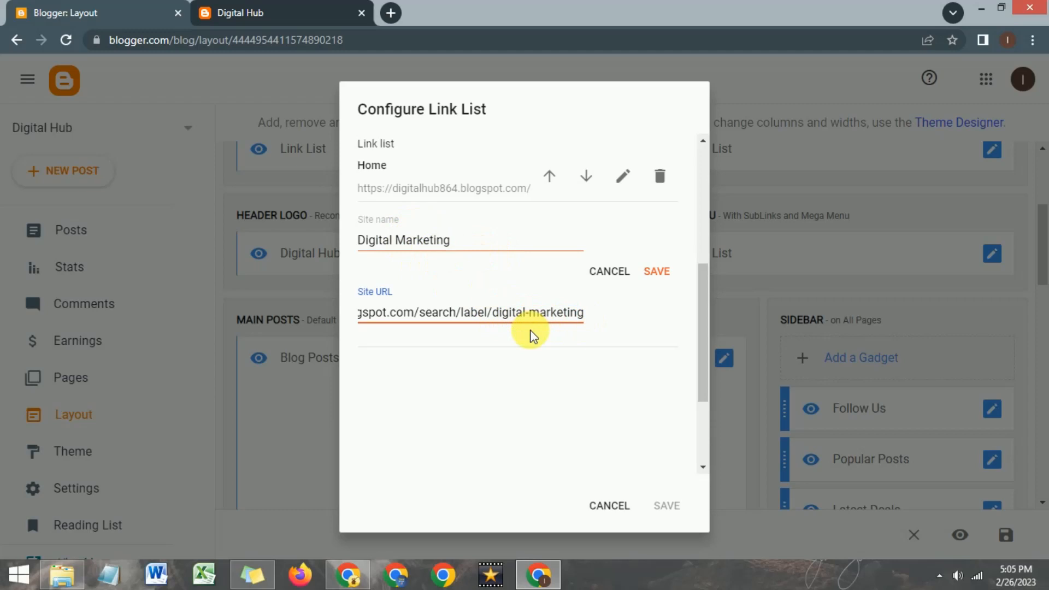
{"action": "key", "text": "BackSpace"}
{"action": "key", "text": "BackSpace"}
{"action": "type", "text": "-"}
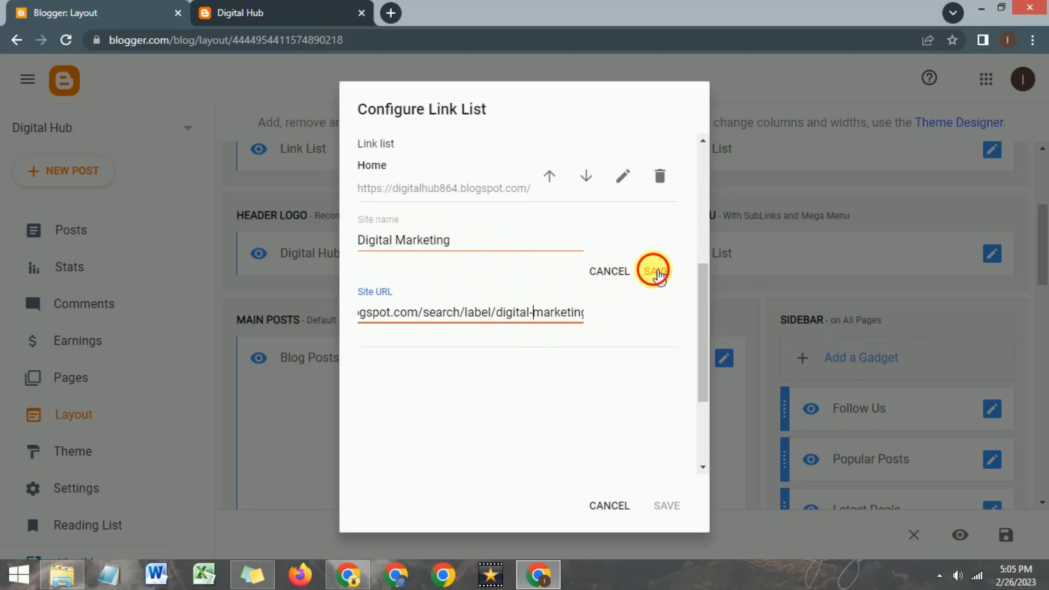
{"action": "left_click", "coordinate": [657, 271]}
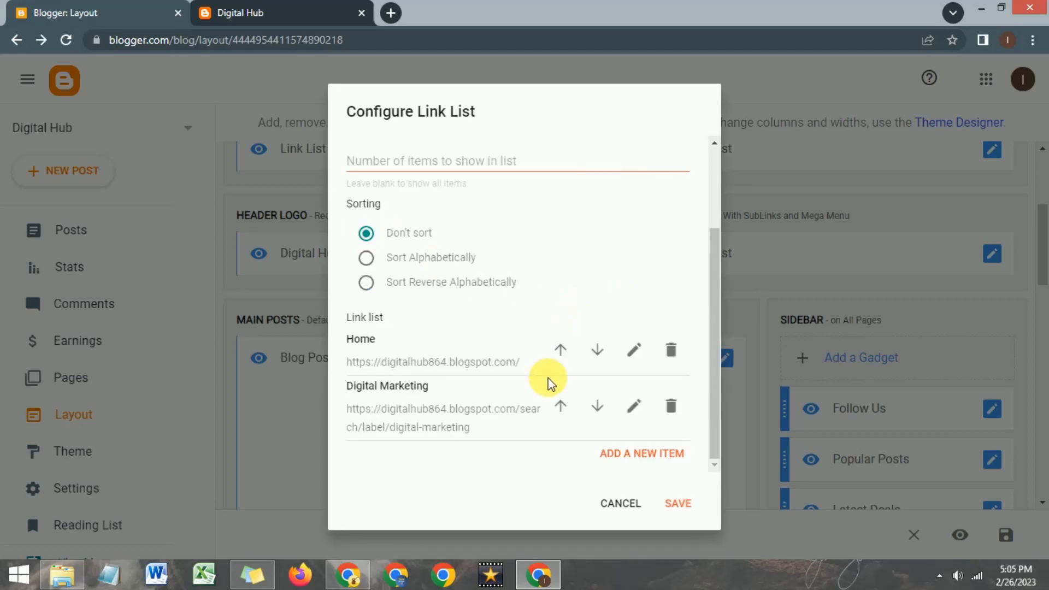
Step: Save the Header Menu link list and reload the Digital Hub blog page to check the updated menu
{"action": "left_click", "coordinate": [678, 508]}
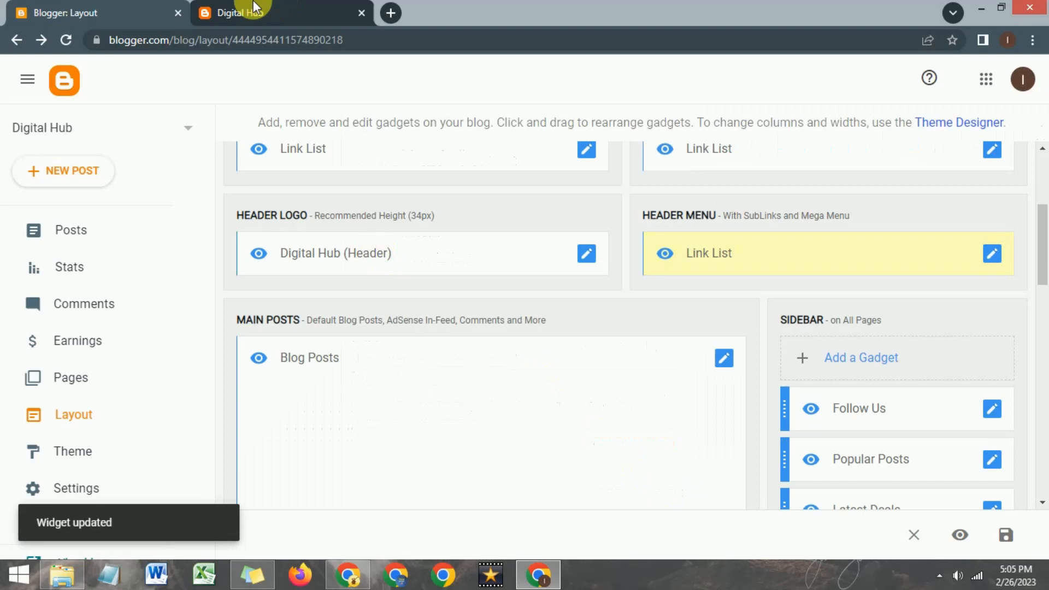
{"action": "left_click", "coordinate": [258, 10]}
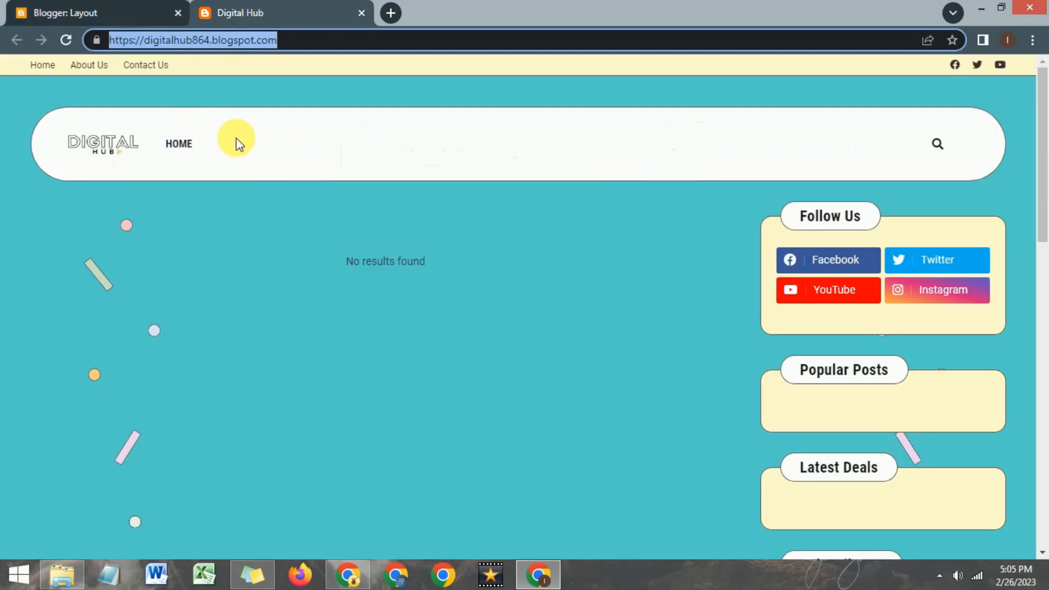
{"action": "left_click", "coordinate": [67, 41]}
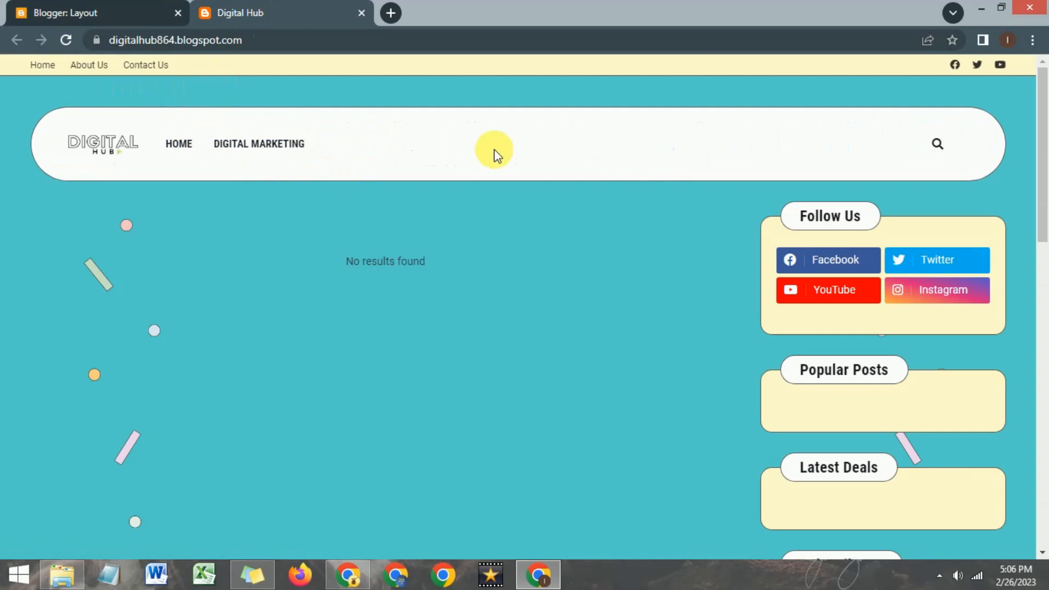
Step: Reopen the Header Menu link list in the Blogger layout and add a new item with the site name Blogger Tips
{"action": "left_click", "coordinate": [168, 7]}
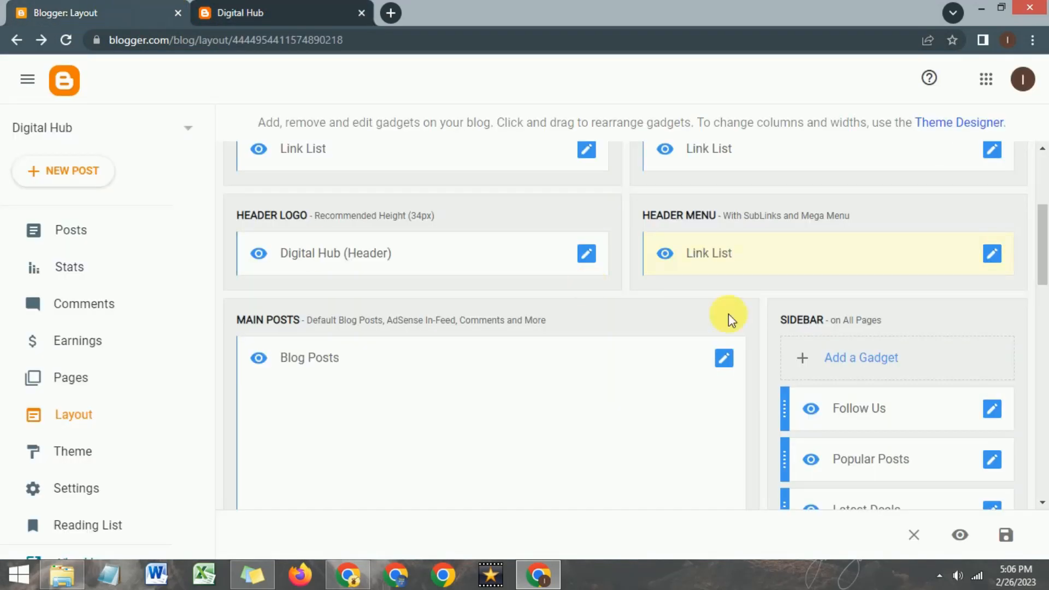
{"action": "left_click", "coordinate": [993, 260]}
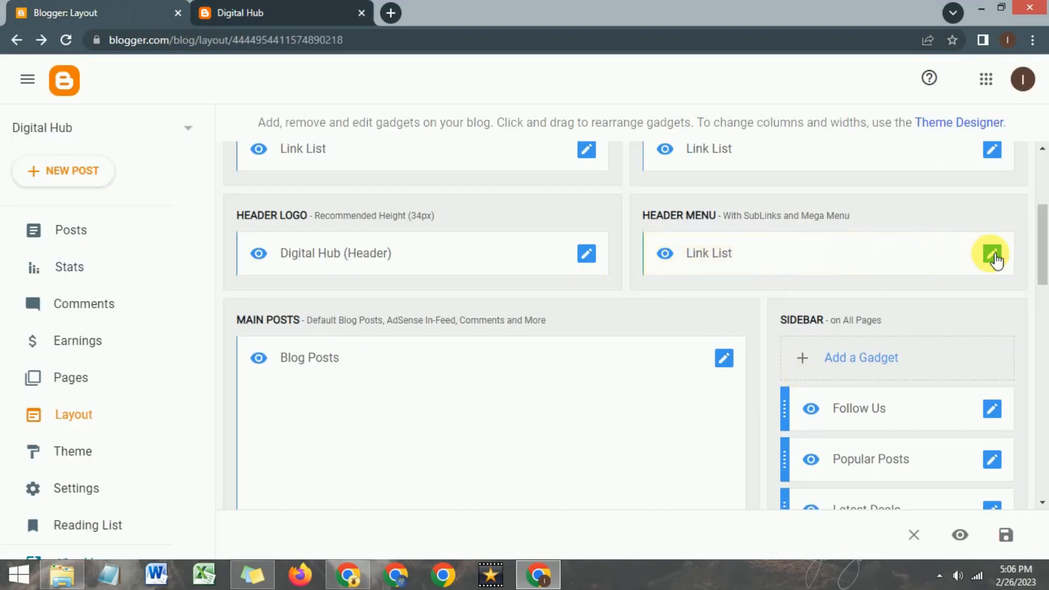
{"action": "scroll", "coordinate": [434, 298], "scroll_direction": "down", "scroll_amount": 3}
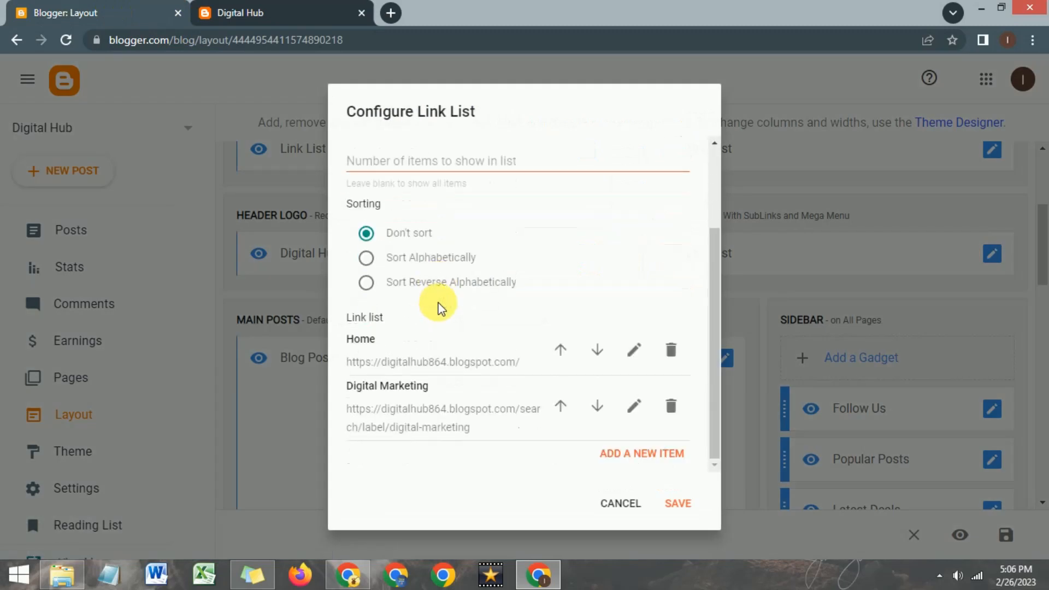
{"action": "left_click", "coordinate": [627, 454]}
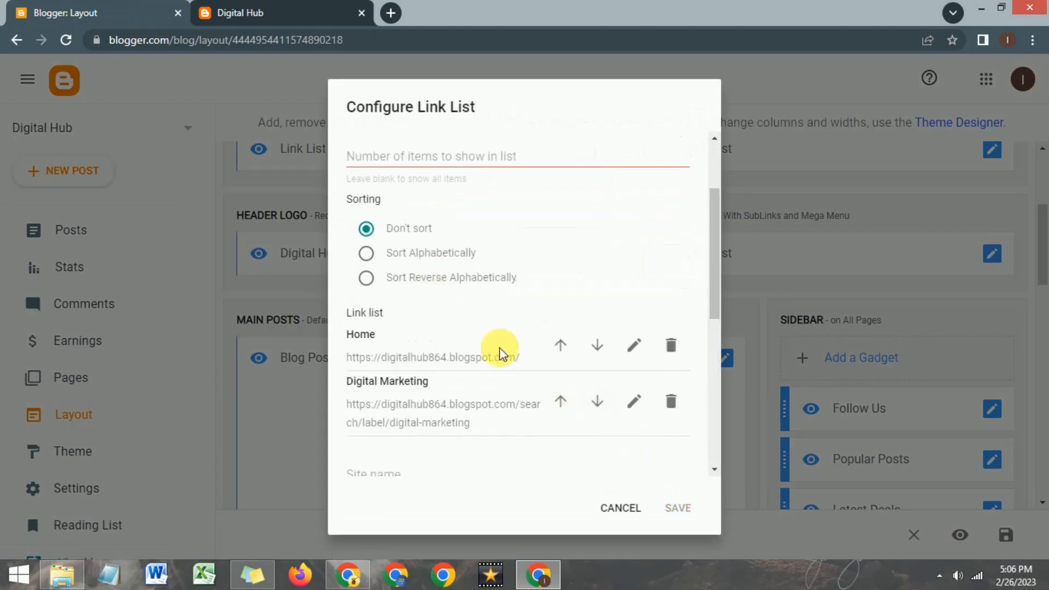
{"action": "scroll", "coordinate": [499, 348], "scroll_direction": "down", "scroll_amount": 3}
{"action": "left_click", "coordinate": [417, 323]}
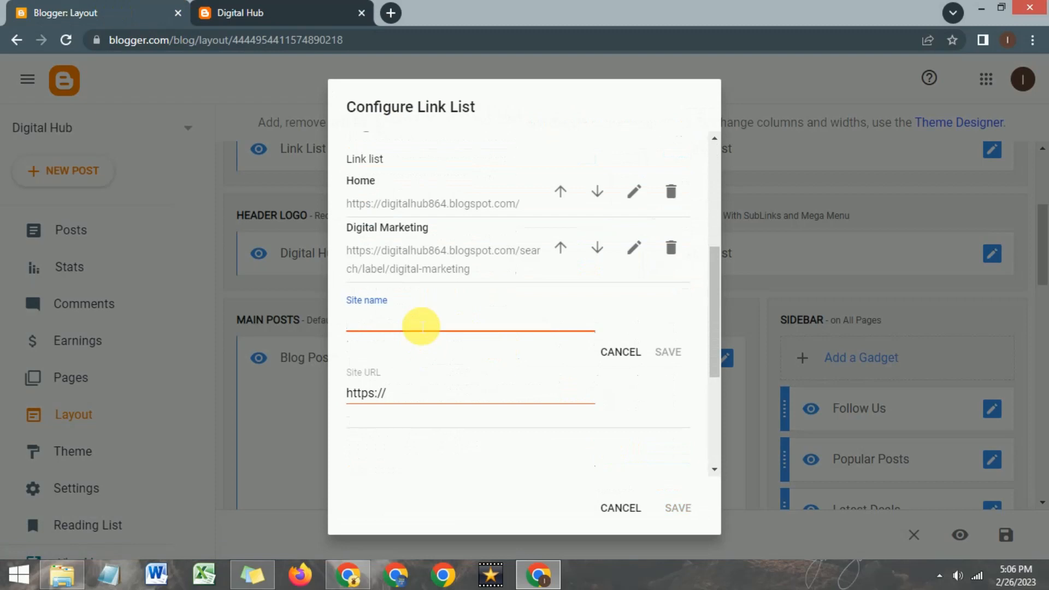
{"action": "type", "text": "Blogger Tips"}
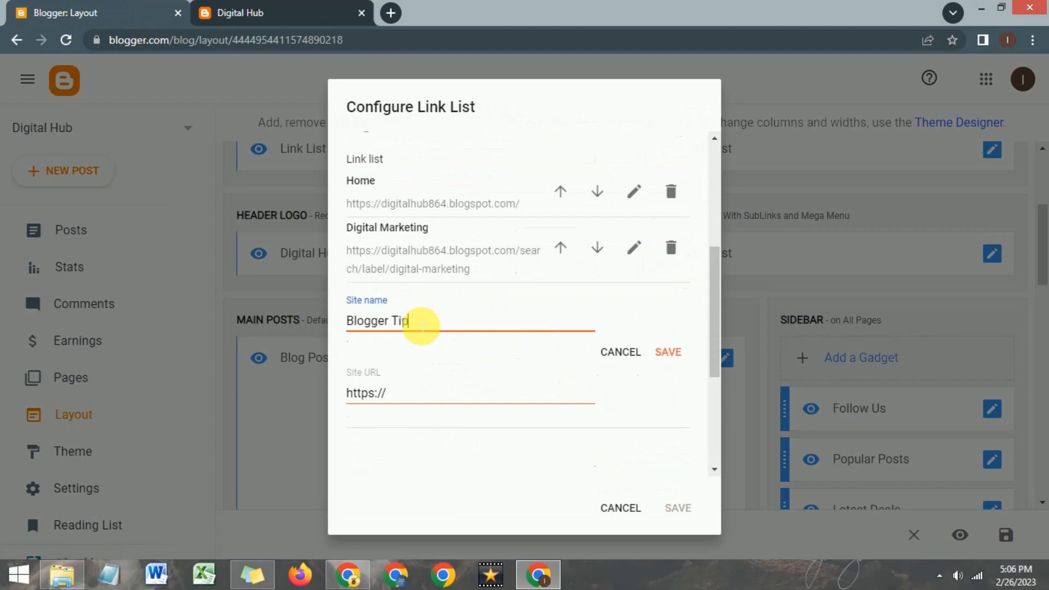
Step: Copy the address of the Digital Hub blog page and use it as the Blogger Tips item's site URL
{"action": "left_click", "coordinate": [298, 12]}
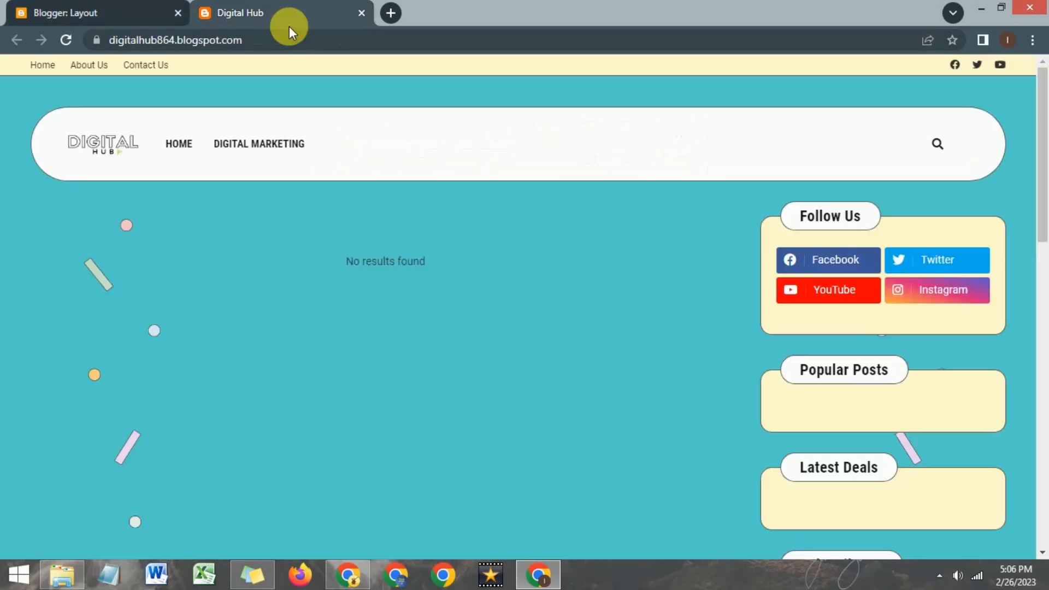
{"action": "left_click", "coordinate": [298, 40]}
{"action": "right_click", "coordinate": [298, 40]}
{"action": "left_click", "coordinate": [320, 87]}
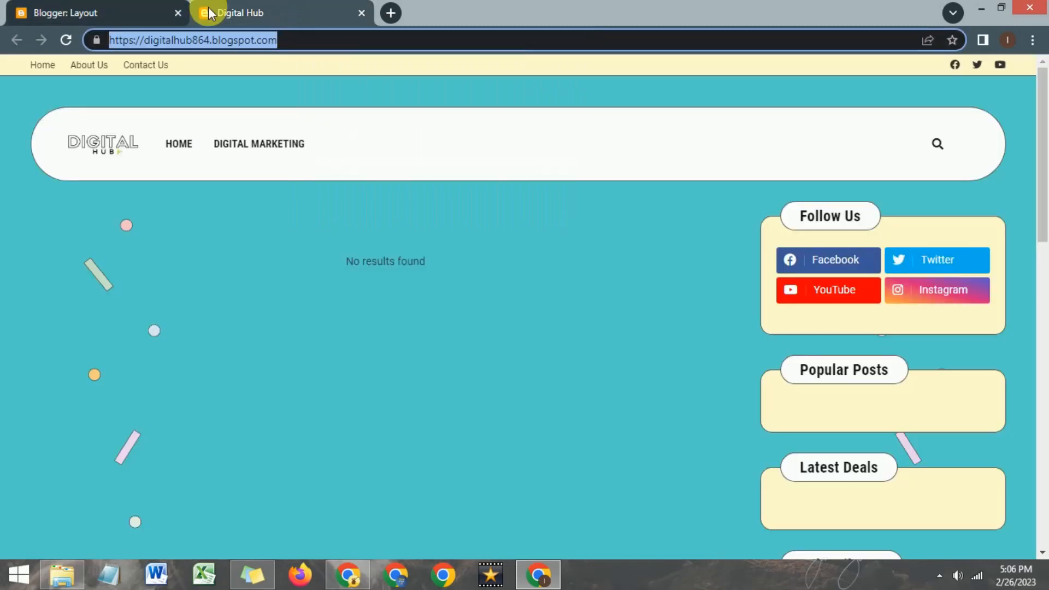
{"action": "left_click", "coordinate": [153, 16]}
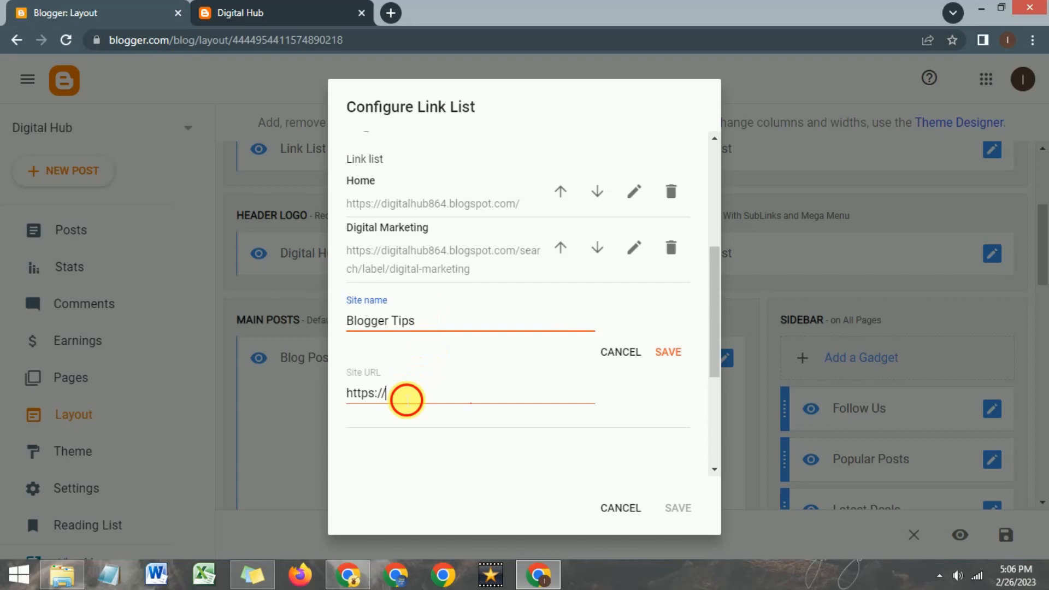
{"action": "double_click", "coordinate": [405, 397]}
{"action": "key", "text": "ctrl+v"}
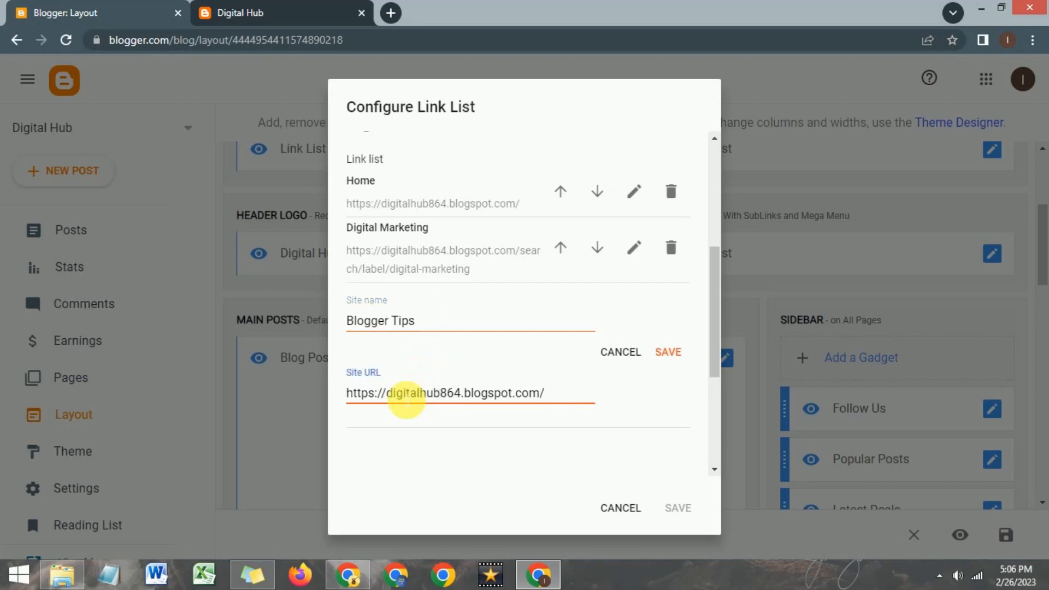
Step: Append search/label/blogger-tips to the blog address in the site URL and save the Blogger Tips item
{"action": "type", "text": "search/la"}
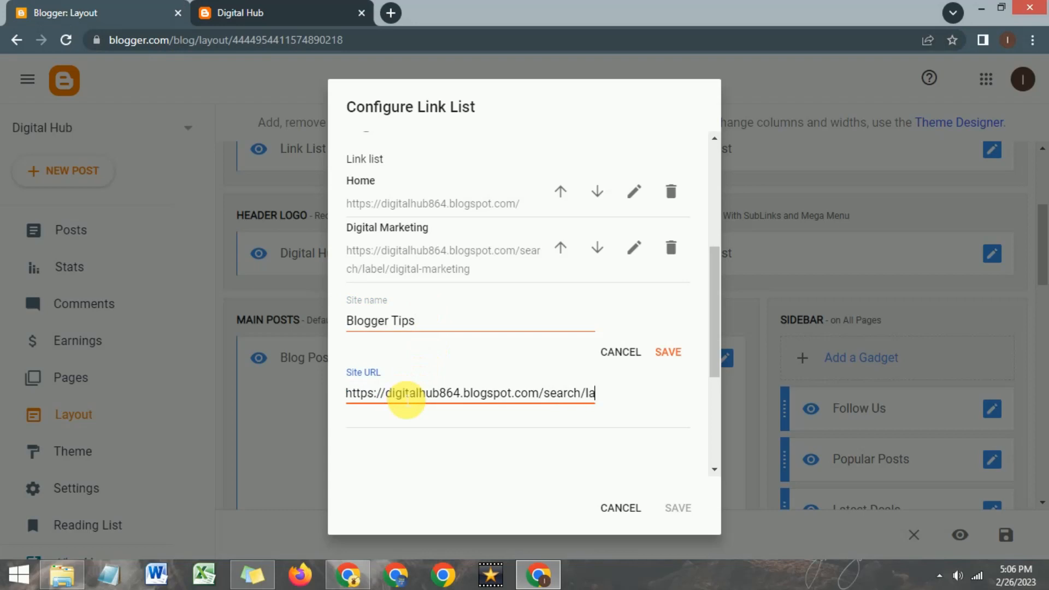
{"action": "type", "text": "bel/"}
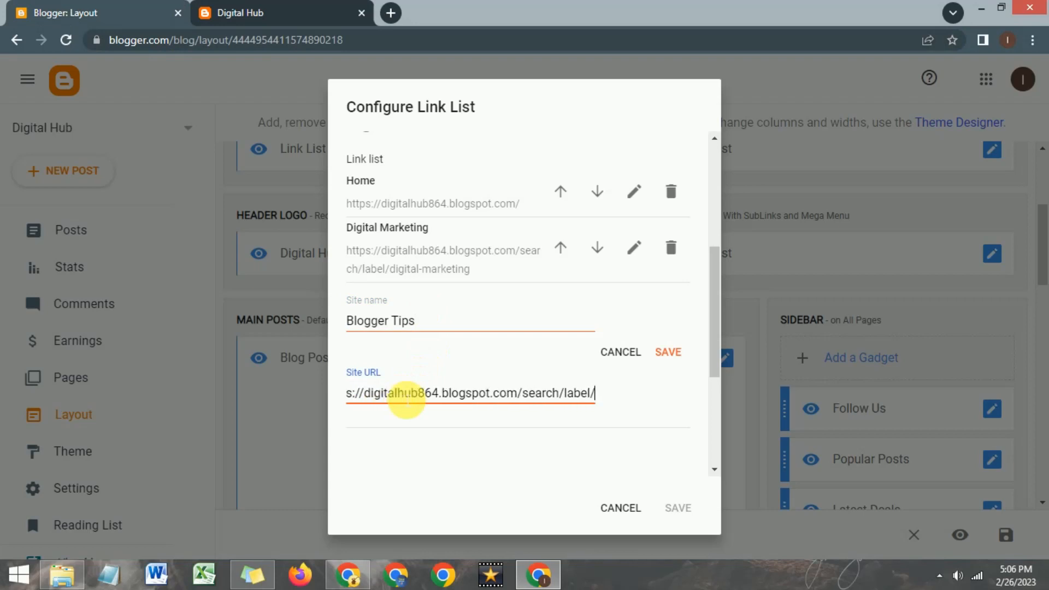
{"action": "type", "text": "blo"}
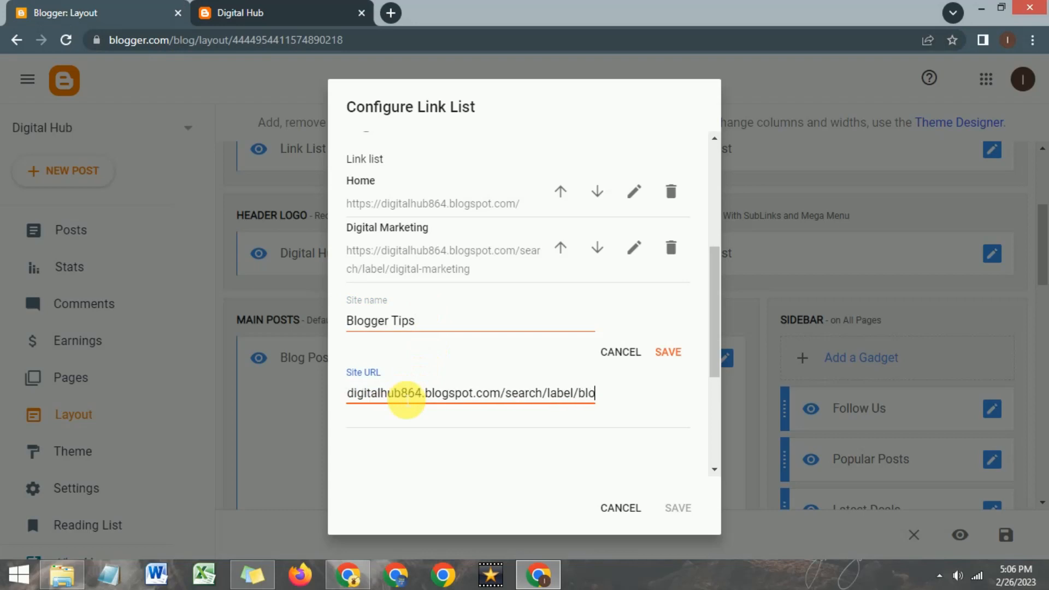
{"action": "type", "text": "gger-"}
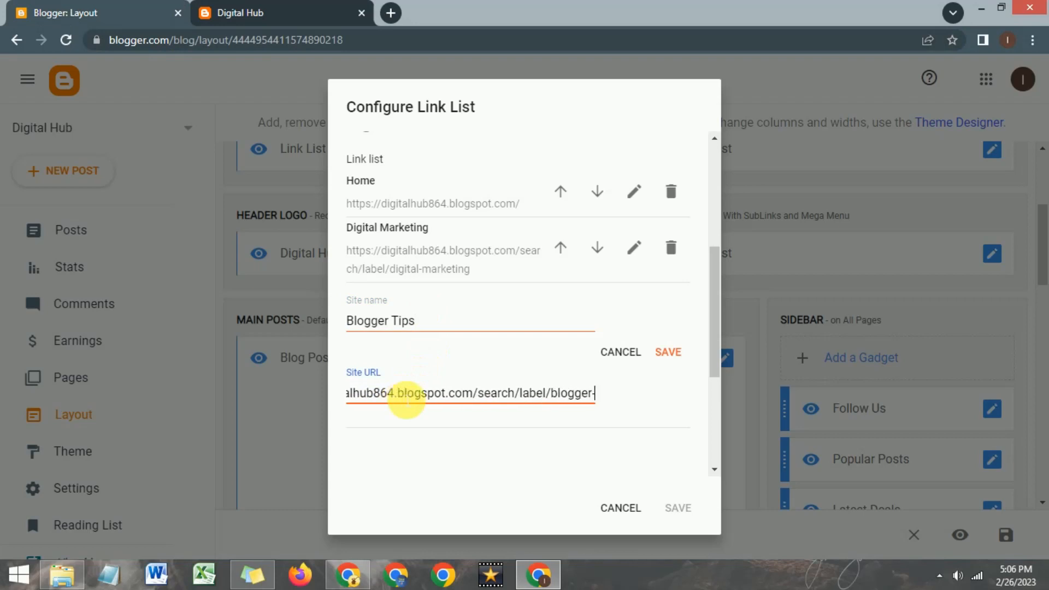
{"action": "type", "text": "t"}
{"action": "type", "text": "ps"}
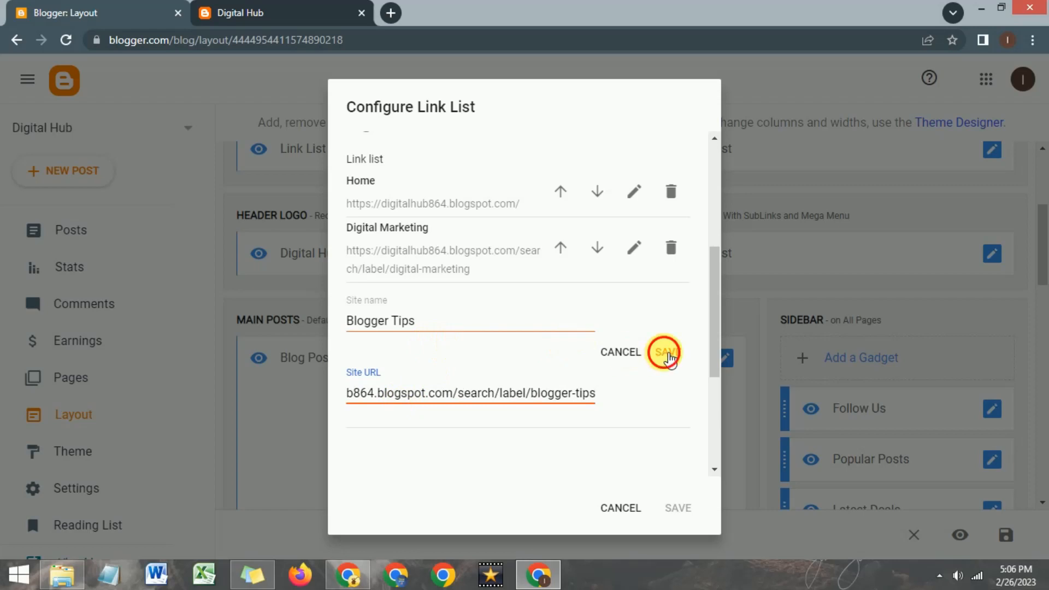
{"action": "left_click", "coordinate": [667, 352]}
Step: Add another item to the Header Menu link list with the site name Facebook Marketing
{"action": "left_click", "coordinate": [627, 456]}
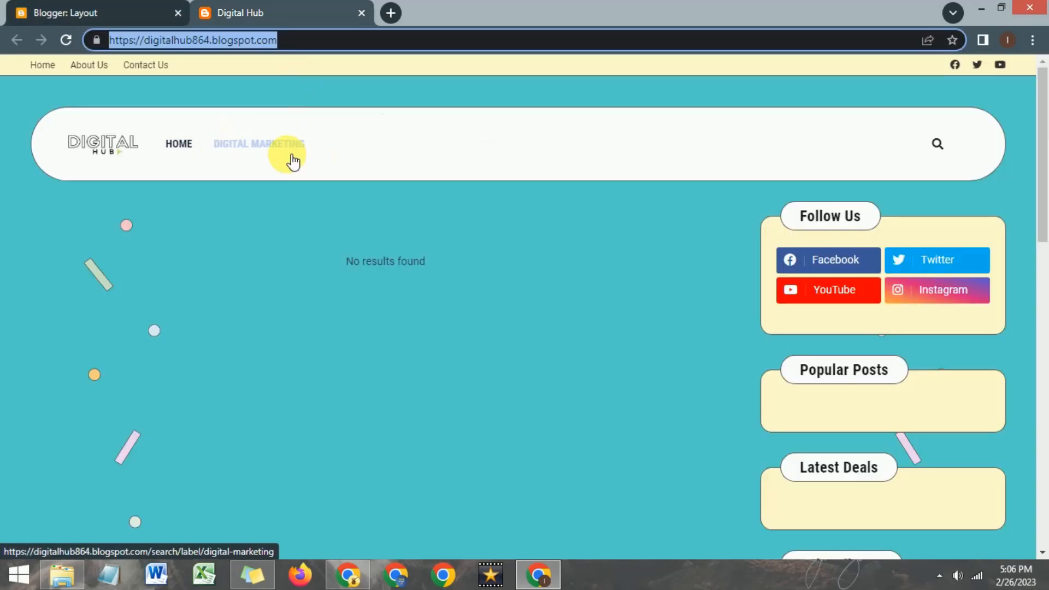
{"action": "left_click", "coordinate": [79, 12]}
{"action": "left_click", "coordinate": [447, 405]}
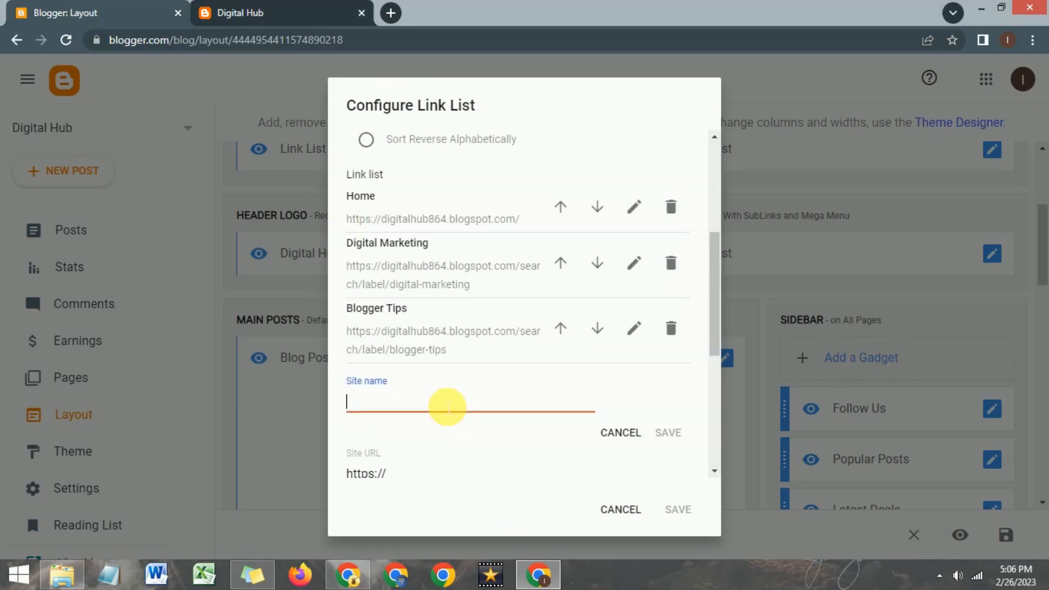
{"action": "type", "text": "Facebook Mar"}
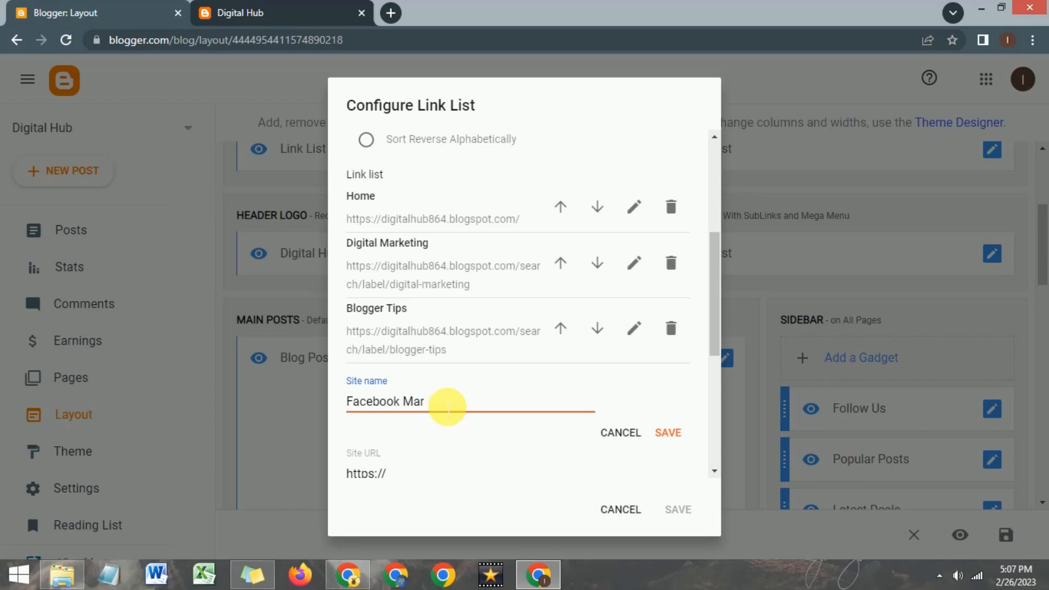
{"action": "type", "text": "keting"}
{"action": "scroll", "coordinate": [473, 412], "scroll_direction": "down", "scroll_amount": 1}
{"action": "scroll", "coordinate": [473, 413], "scroll_direction": "down", "scroll_amount": 1}
{"action": "triple_click", "coordinate": [370, 398]}
{"action": "key", "text": "BackSpace"}
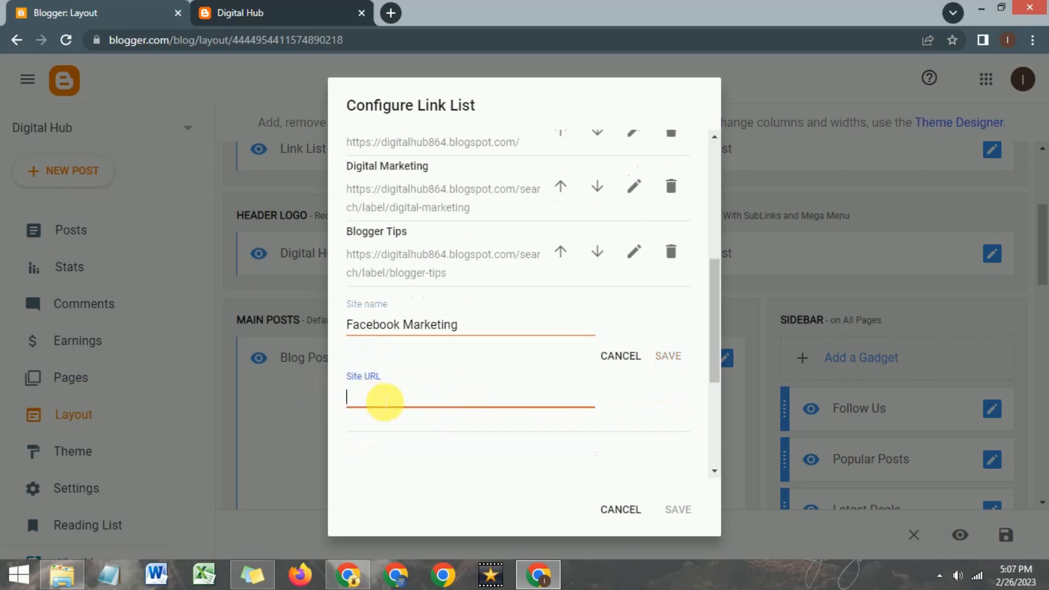
{"action": "right_click", "coordinate": [384, 402]}
{"action": "left_click", "coordinate": [411, 275]}
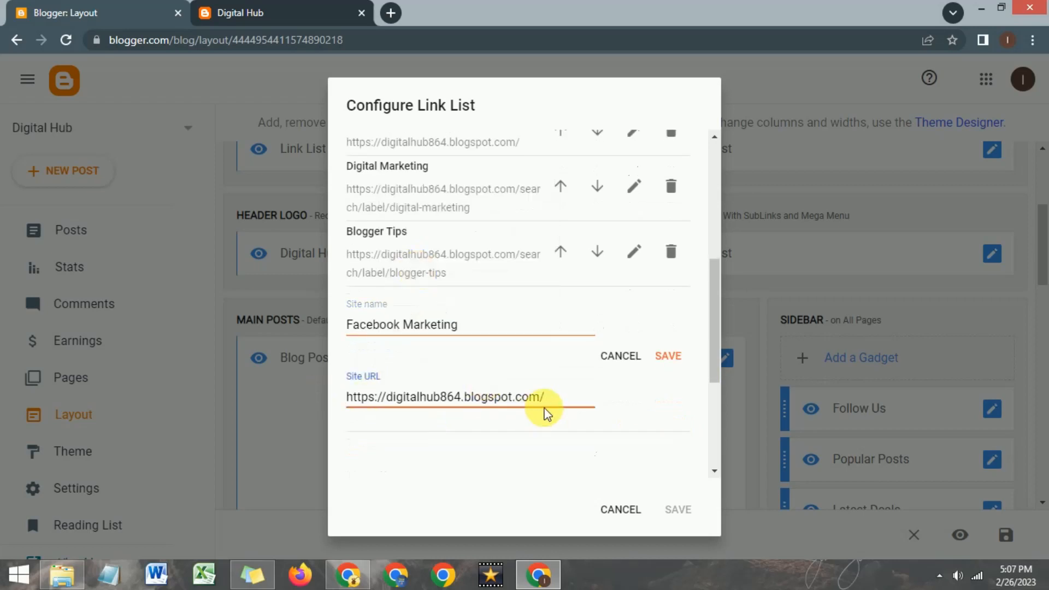
Step: Append search/label/facebook-marketing to the blog address in the site URL, correcting the spelling of marketing, and save the Facebook Marketing item
{"action": "type", "text": "sear"}
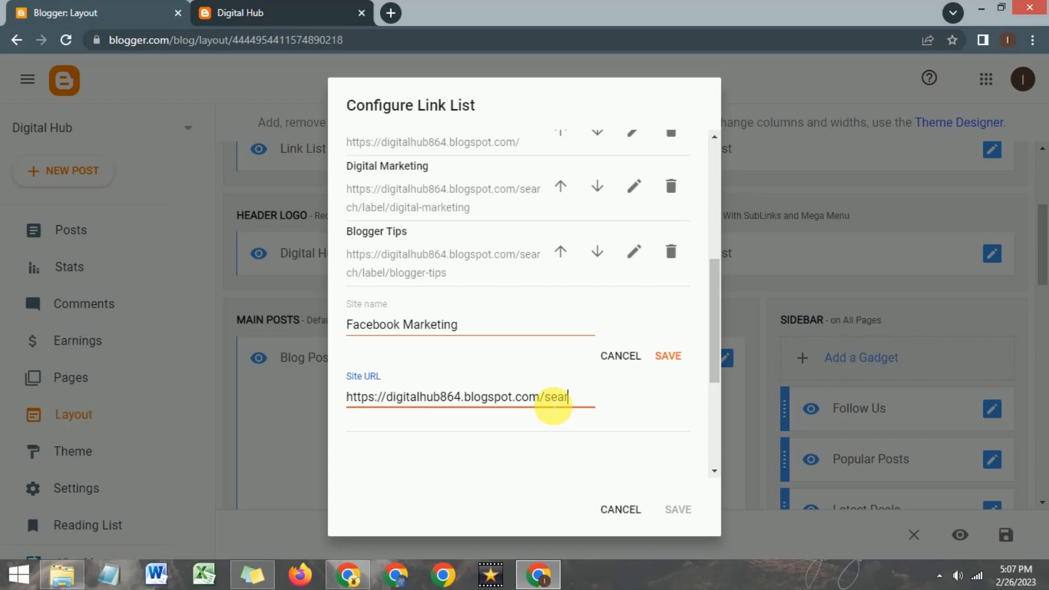
{"action": "type", "text": "ch/label"}
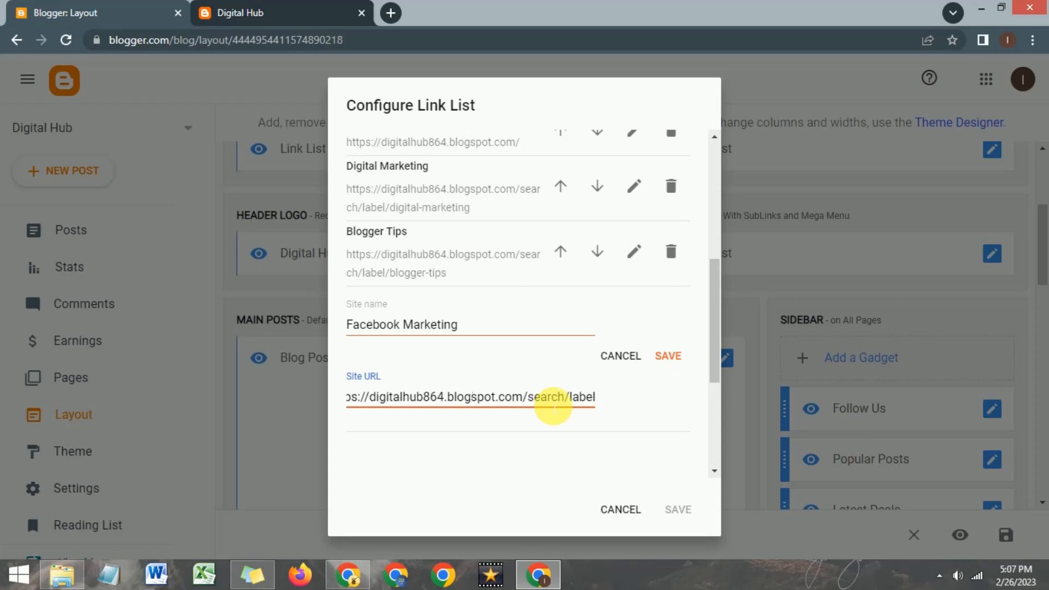
{"action": "type", "text": "/"}
{"action": "type", "text": "face"}
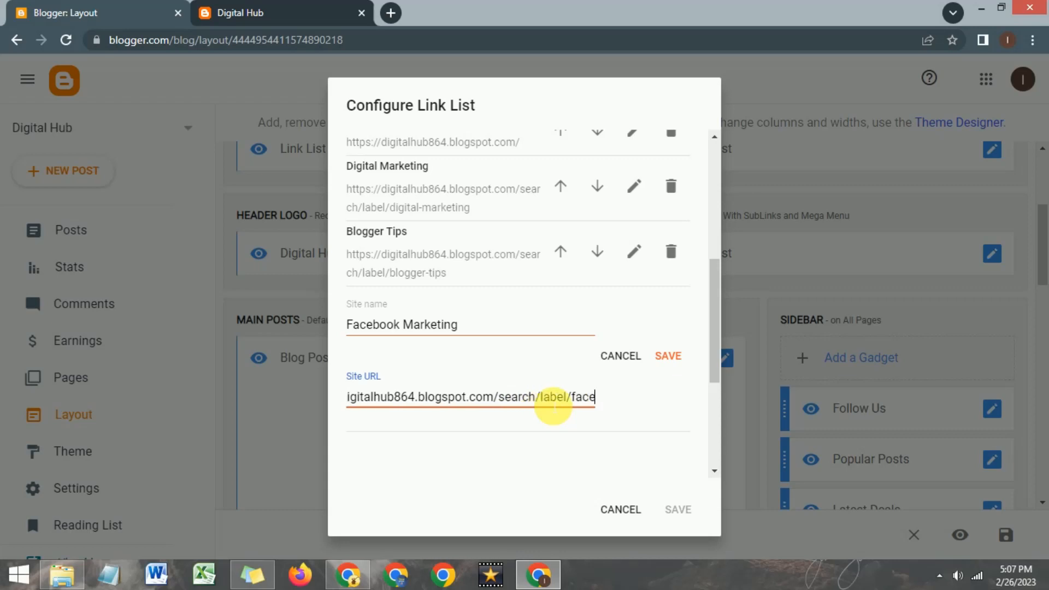
{"action": "type", "text": "book-"}
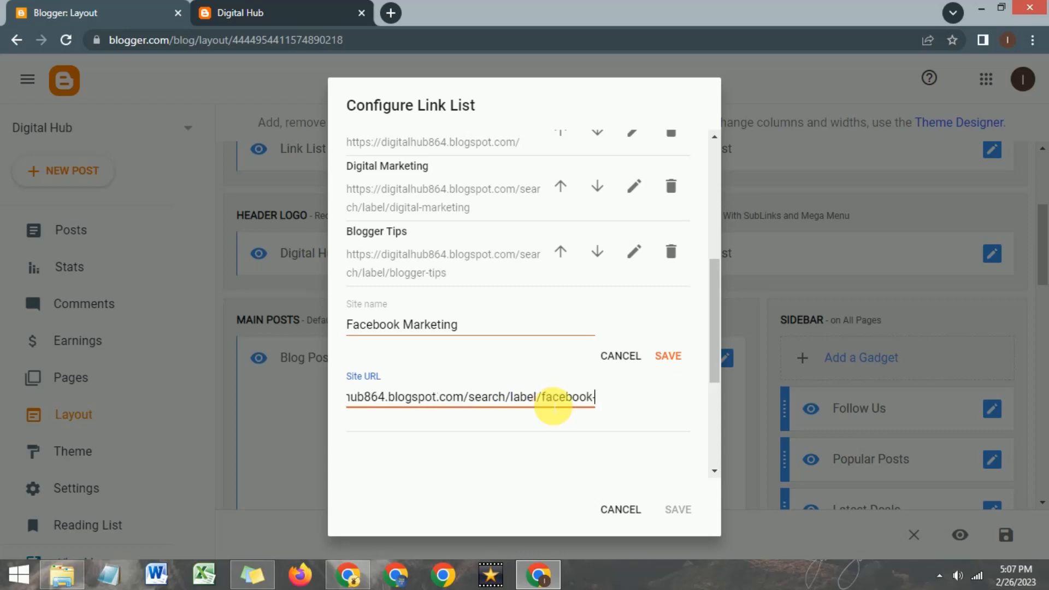
{"action": "type", "text": "marekting"}
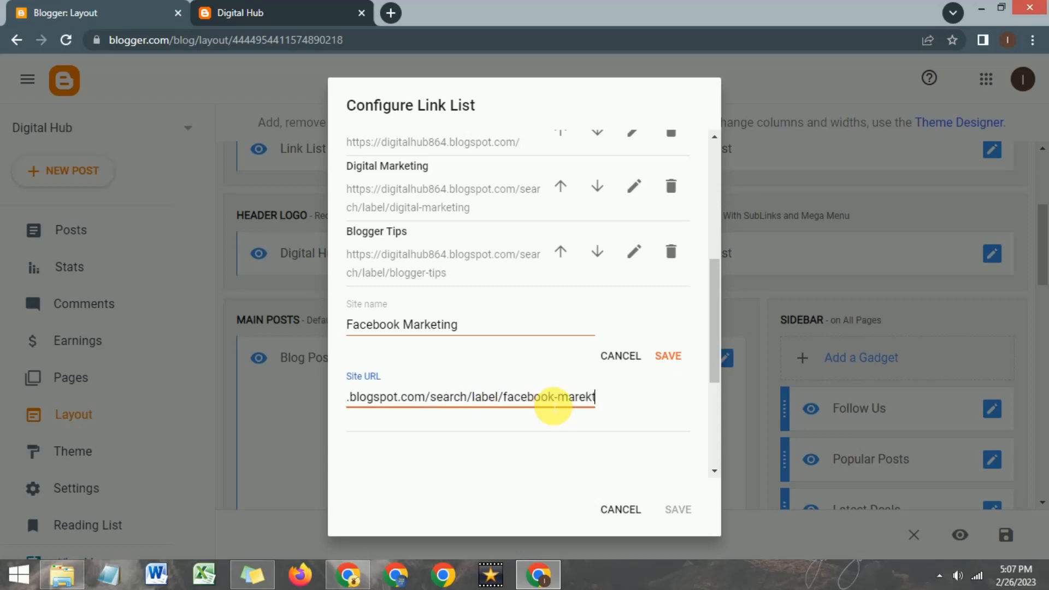
{"action": "key", "text": "BackSpace"}
{"action": "key", "text": "BackSpace"}
{"action": "key", "text": "BackSpace"}
{"action": "key", "text": "BackSpace"}
{"action": "key", "text": "BackSpace"}
{"action": "key", "text": "BackSpace"}
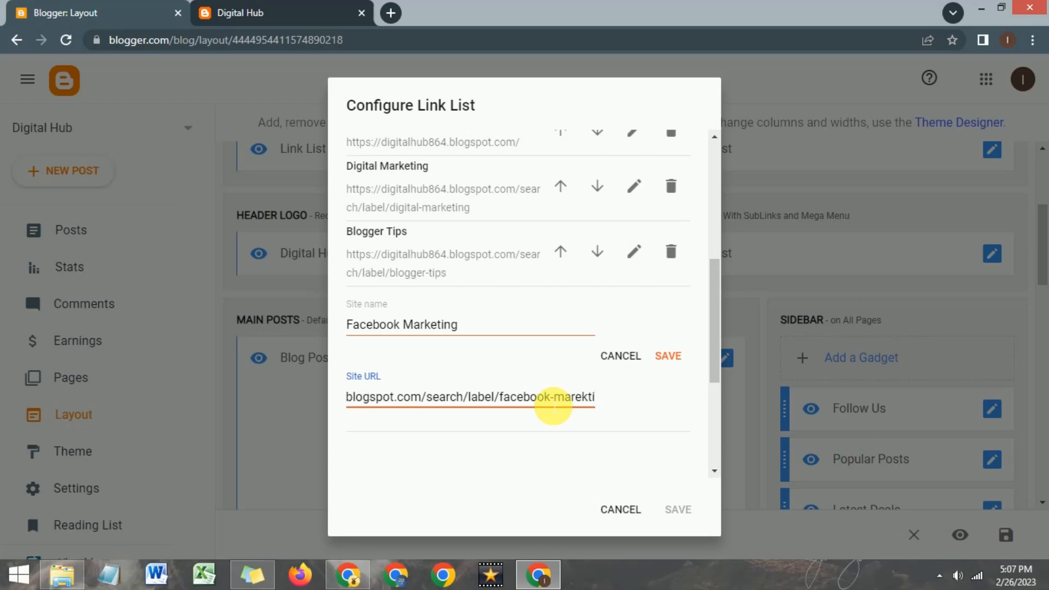
{"action": "type", "text": "keting"}
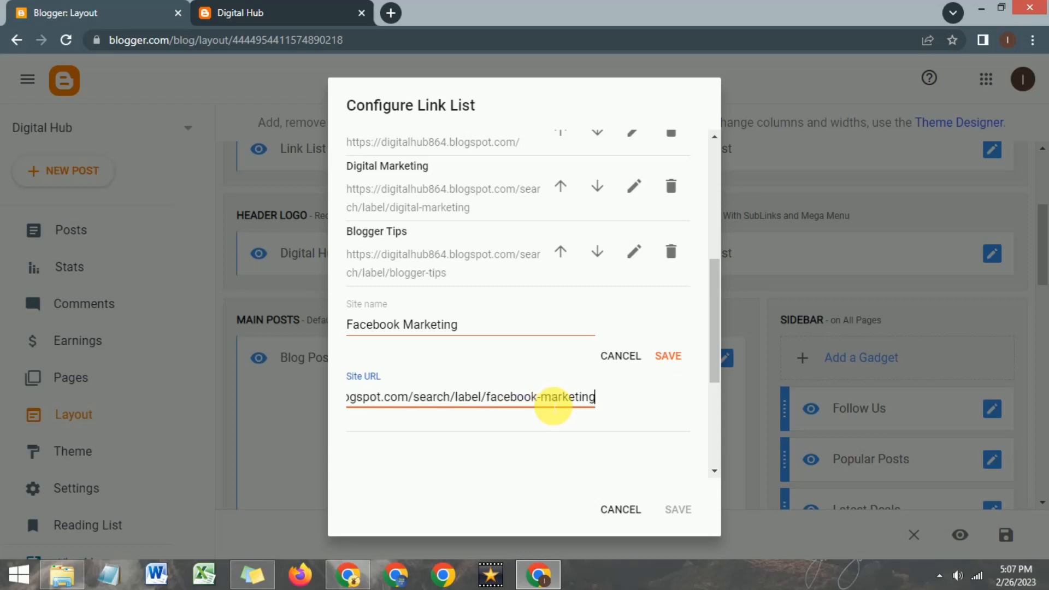
{"action": "left_click", "coordinate": [667, 359]}
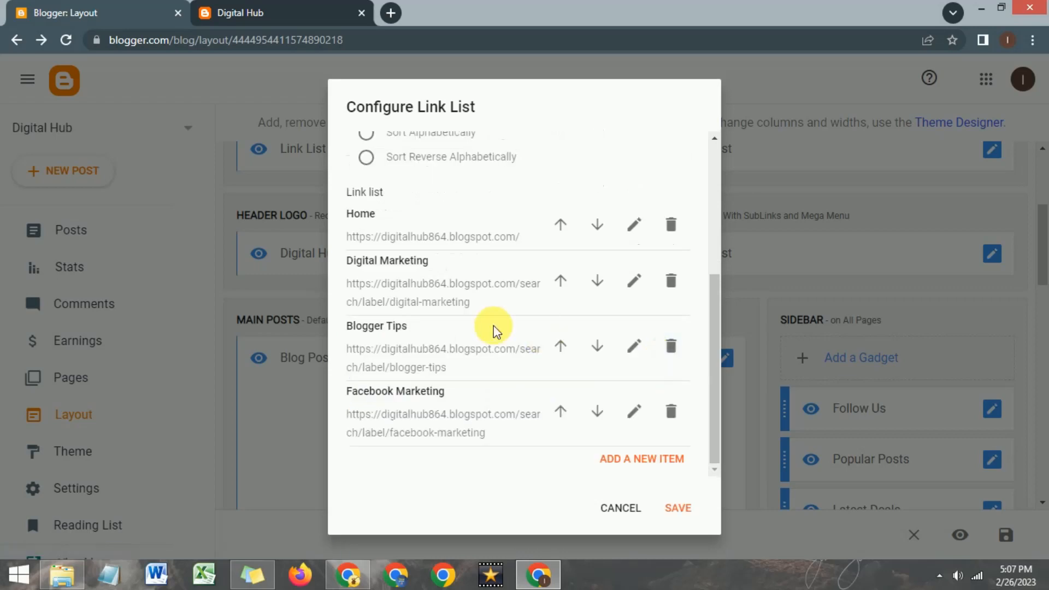
Step: Add a further item to the Header Menu link list with the site name Make Money Online
{"action": "left_click", "coordinate": [638, 459]}
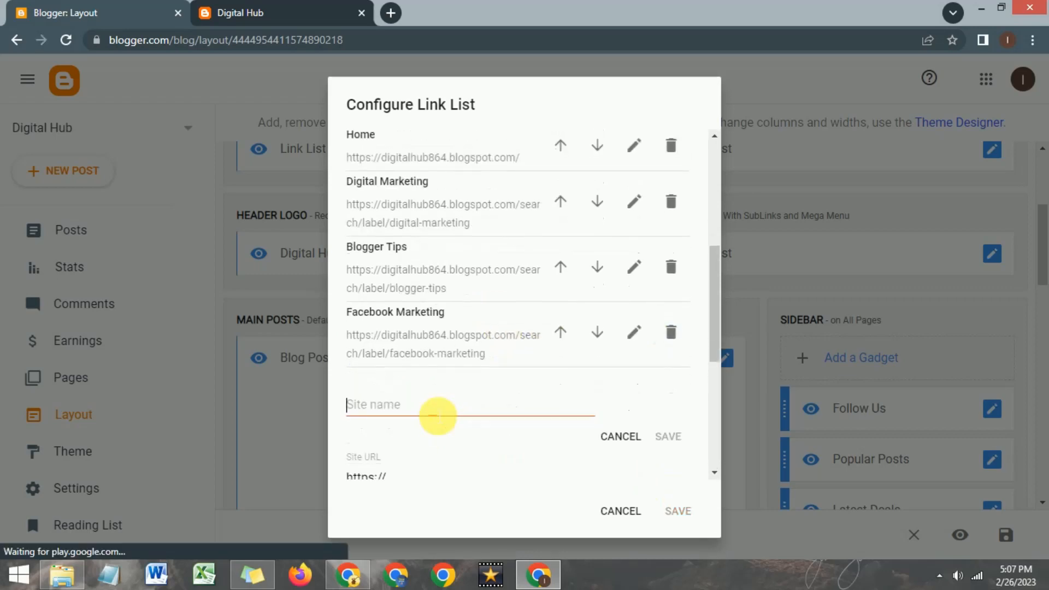
{"action": "type", "text": "Mk"}
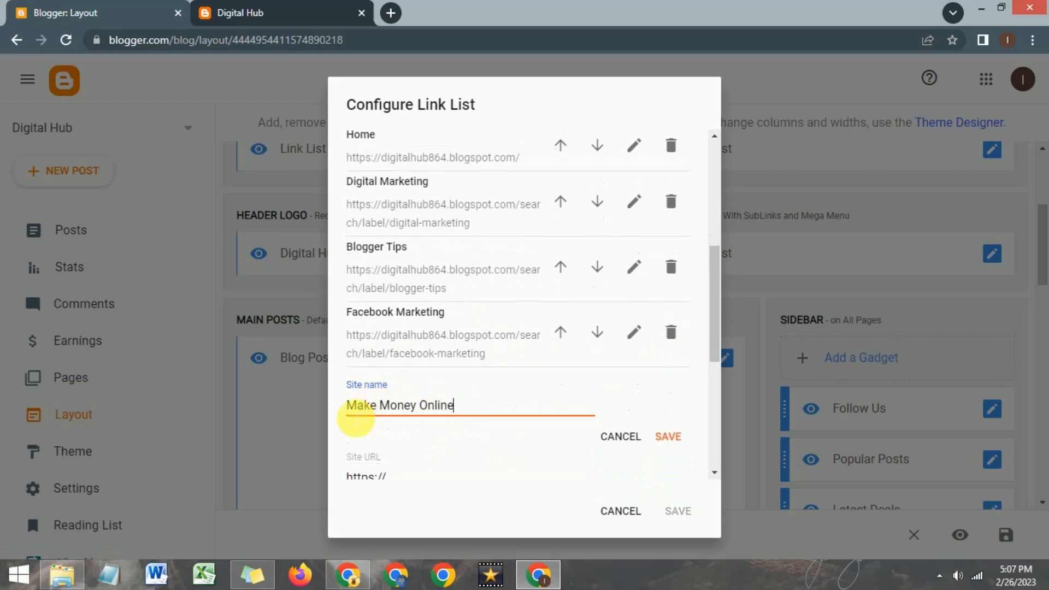
{"action": "scroll", "coordinate": [399, 403], "scroll_direction": "down", "scroll_amount": 1}
{"action": "scroll", "coordinate": [399, 403], "scroll_direction": "down", "scroll_amount": 1}
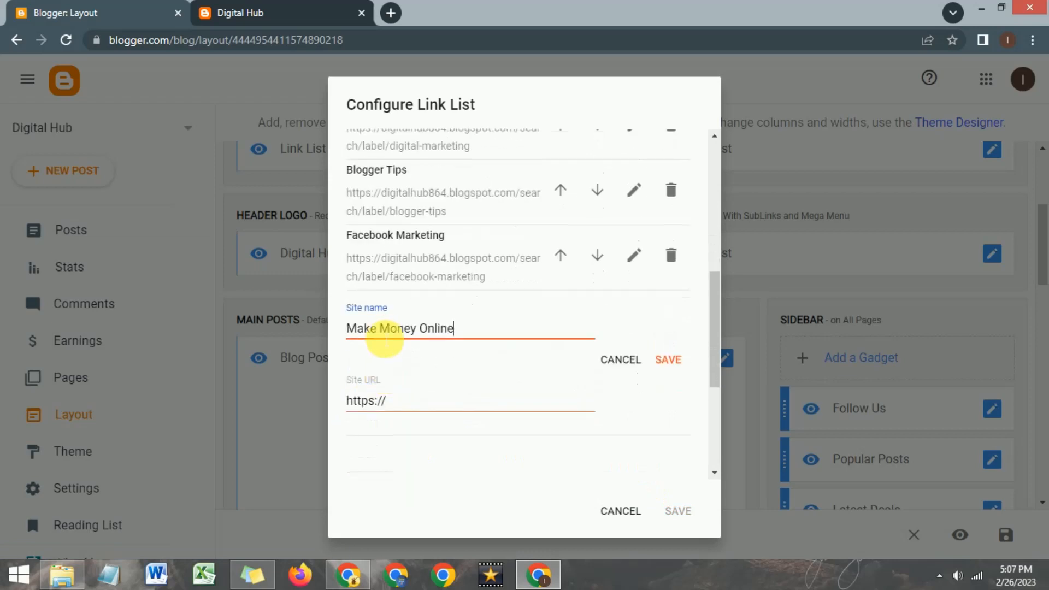
{"action": "triple_click", "coordinate": [375, 401]}
{"action": "left_click", "coordinate": [272, 7]}
{"action": "right_click", "coordinate": [300, 40]}
{"action": "left_click", "coordinate": [335, 106]}
{"action": "left_click", "coordinate": [155, 12]}
{"action": "left_click", "coordinate": [425, 407]}
{"action": "right_click", "coordinate": [425, 407]}
{"action": "triple_click", "coordinate": [425, 407]}
{"action": "right_click", "coordinate": [422, 403]}
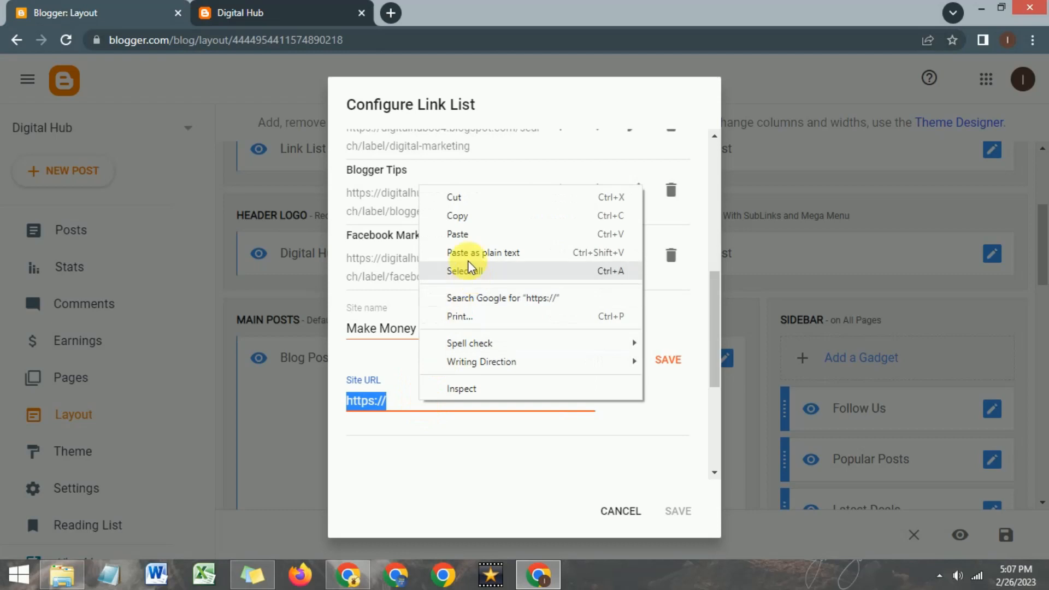
{"action": "left_click", "coordinate": [463, 235]}
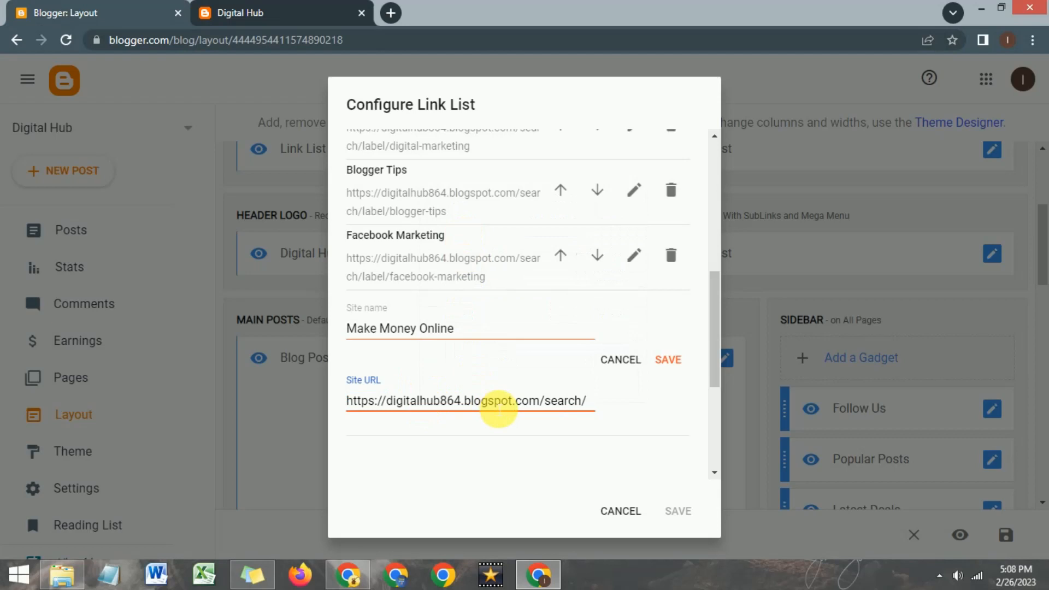
Step: Append search/label/make-money-online to the blog address in the site URL and save the Make Money Online item
{"action": "type", "text": "label/"}
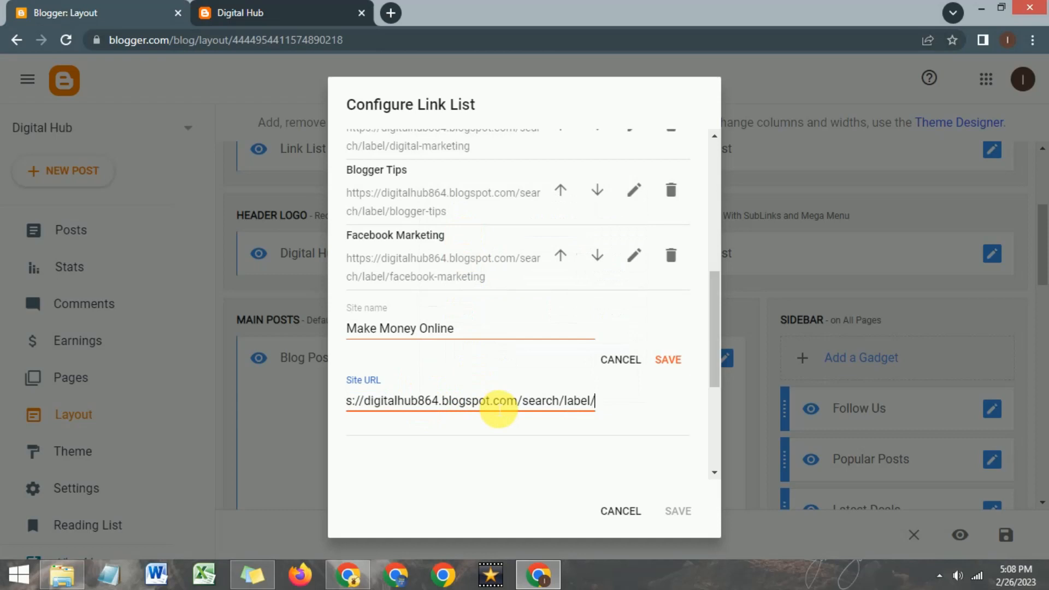
{"action": "type", "text": "make-money-"}
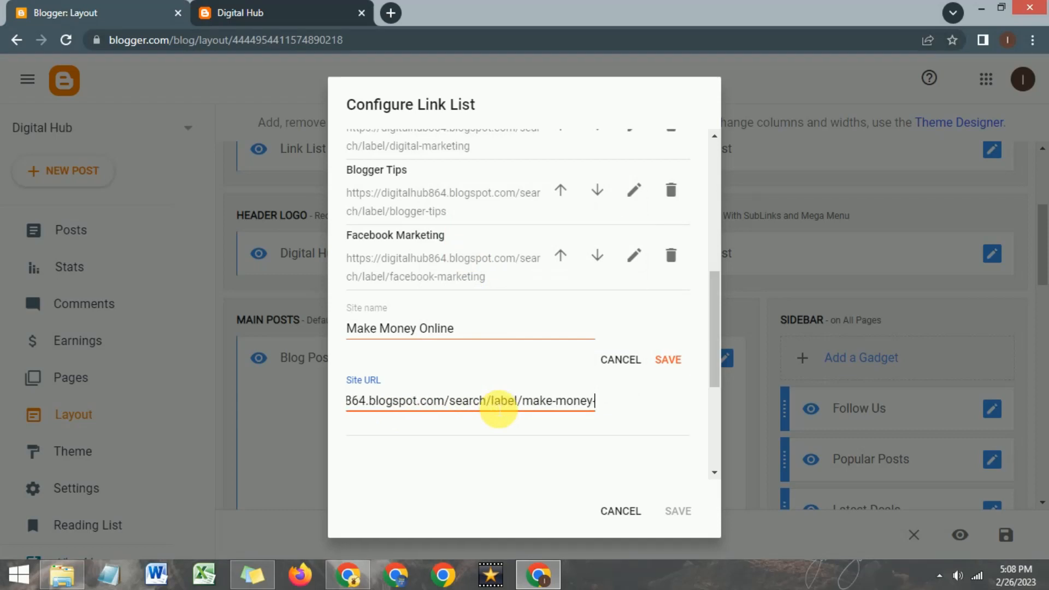
{"action": "type", "text": "online"}
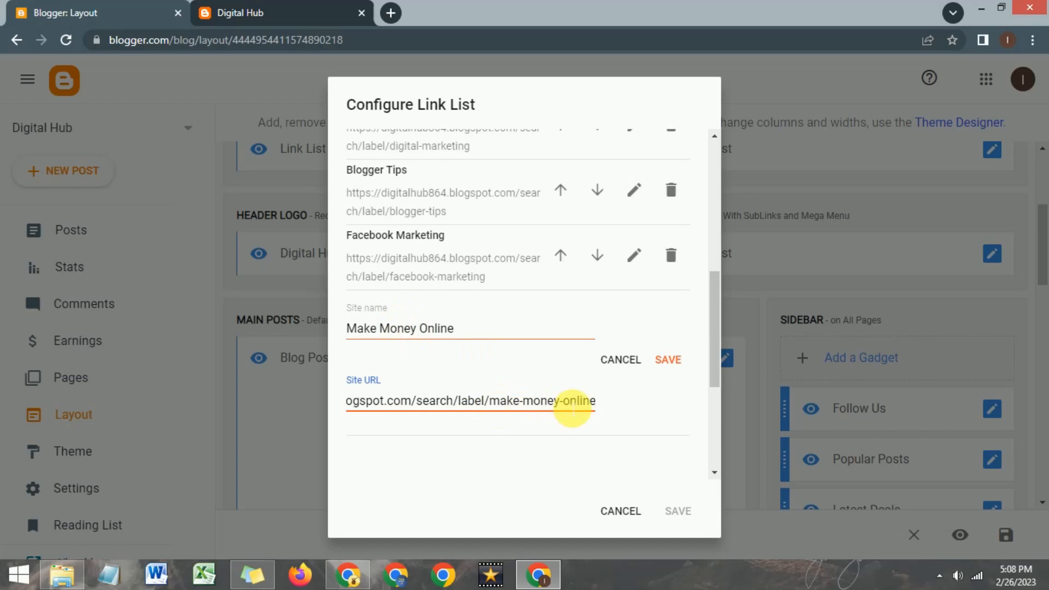
{"action": "left_click", "coordinate": [676, 363]}
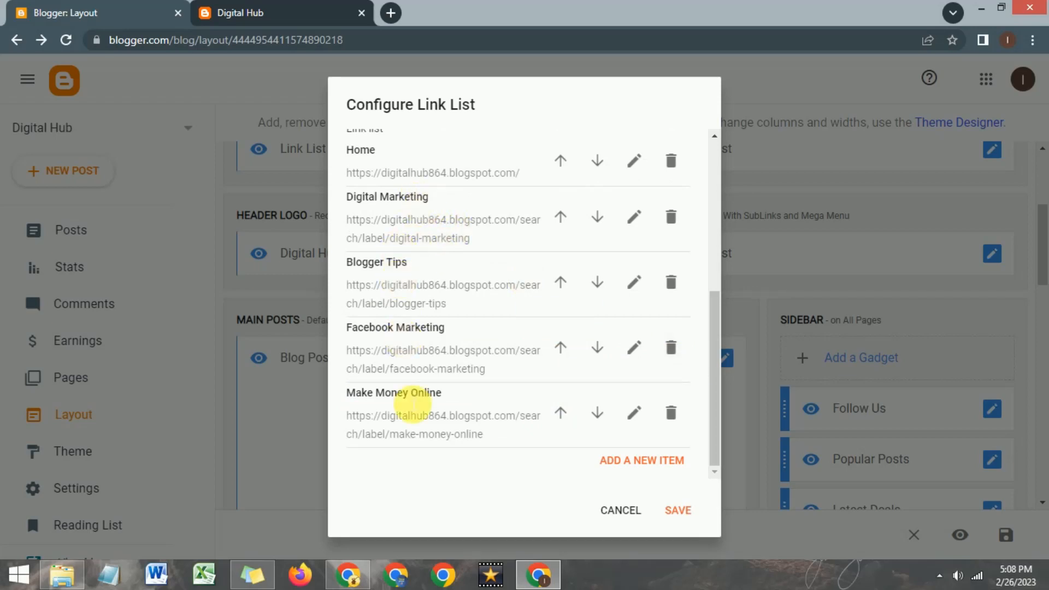
Step: Reload the live blog, return to the layout and save the whole Header Menu link list
{"action": "left_click", "coordinate": [266, 11]}
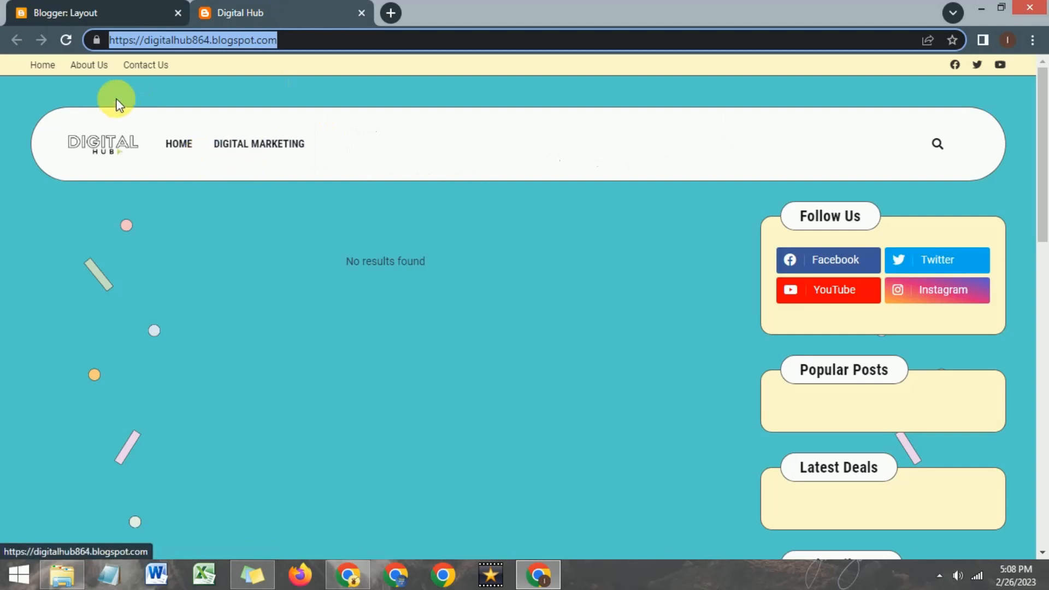
{"action": "left_click", "coordinate": [66, 41]}
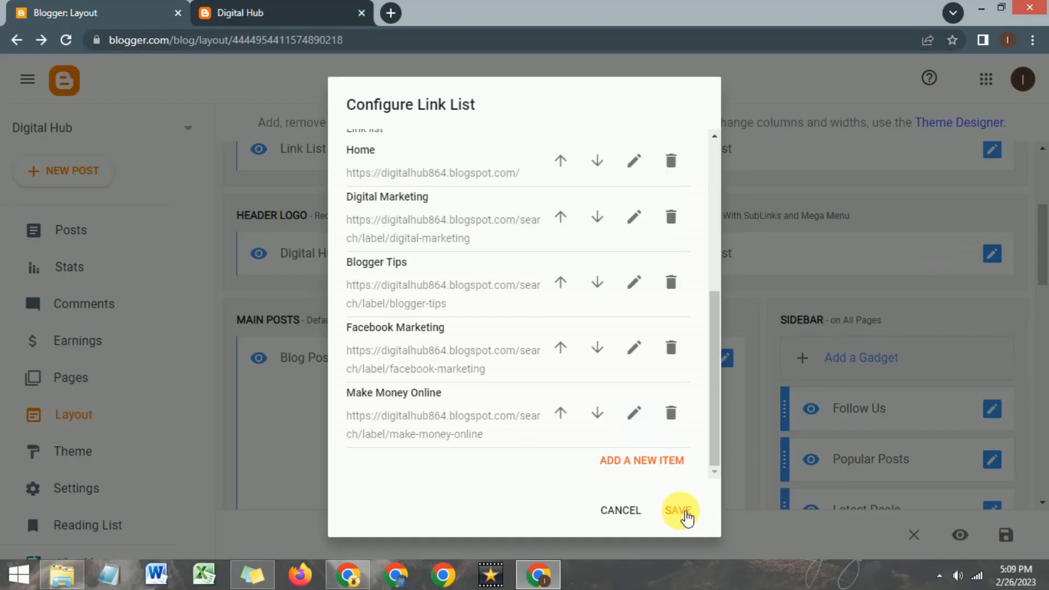
{"action": "left_click", "coordinate": [681, 511]}
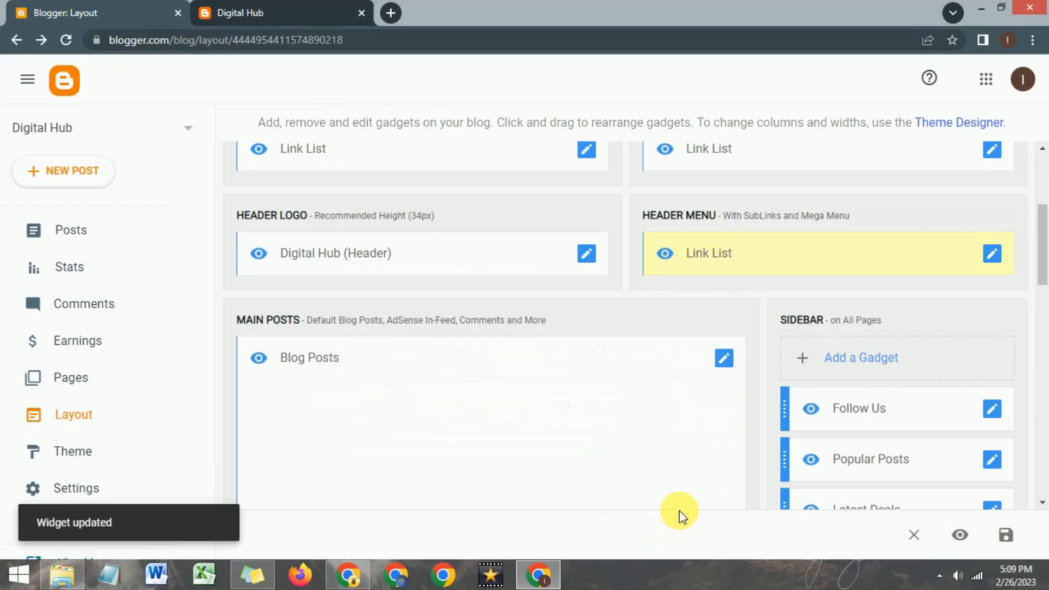
Step: Reload the Digital Hub blog to check its header menu and open the Blogger Tips item
{"action": "left_click", "coordinate": [277, 7]}
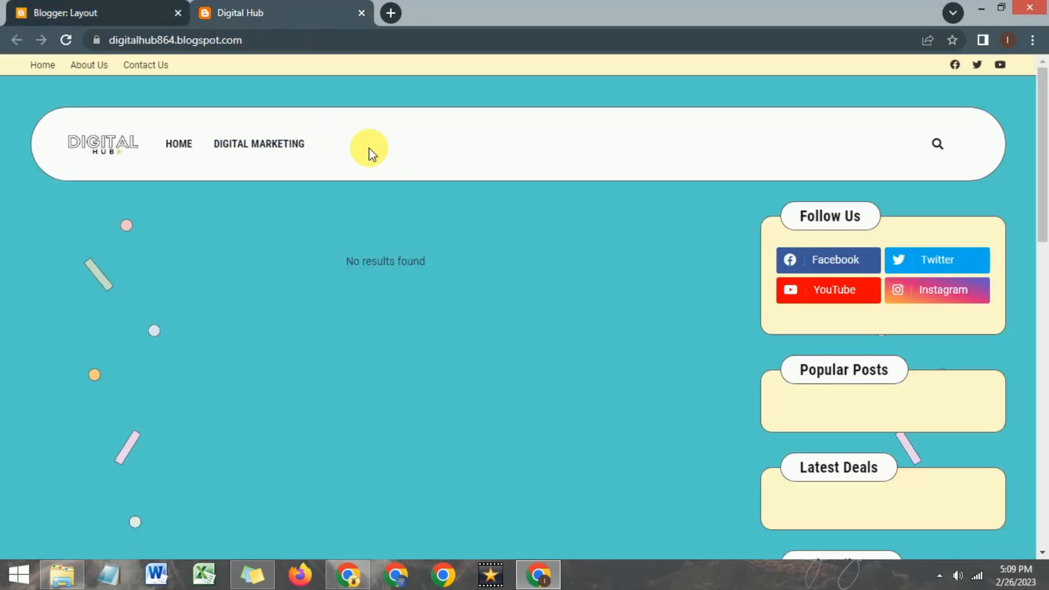
{"action": "left_click", "coordinate": [66, 47]}
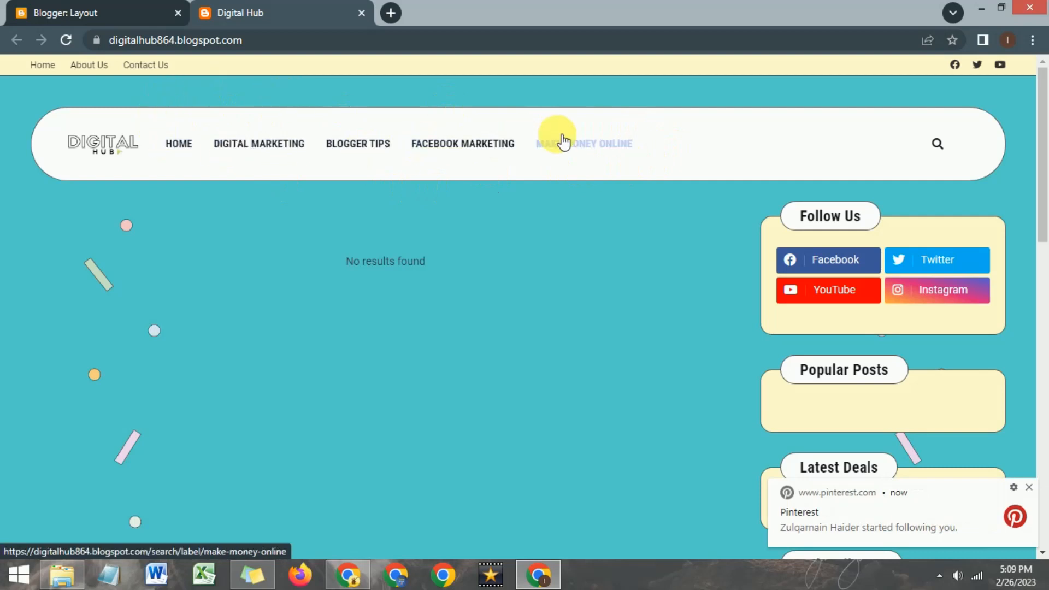
{"action": "left_click", "coordinate": [366, 147]}
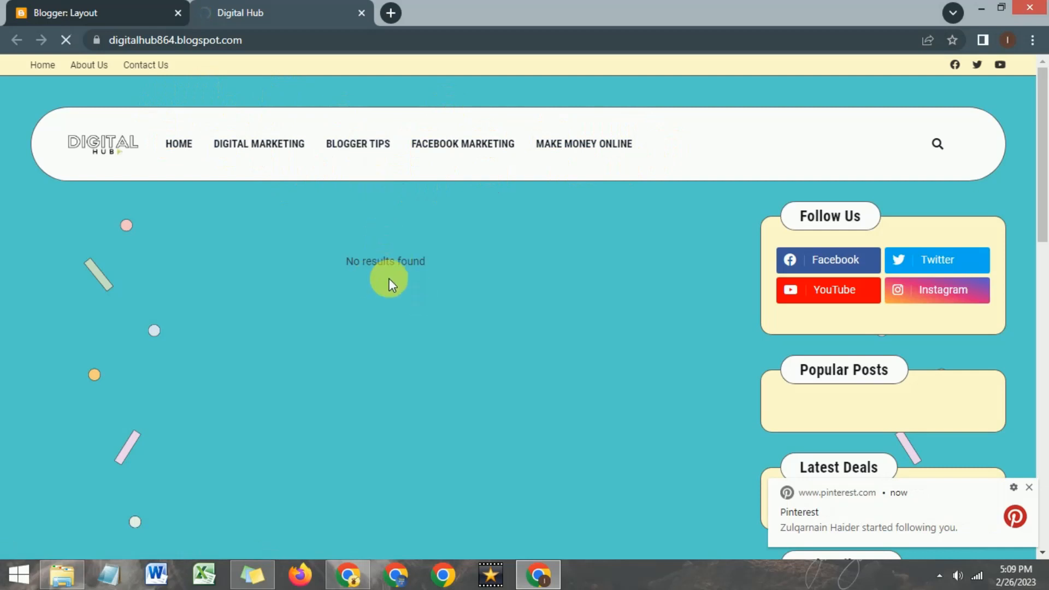